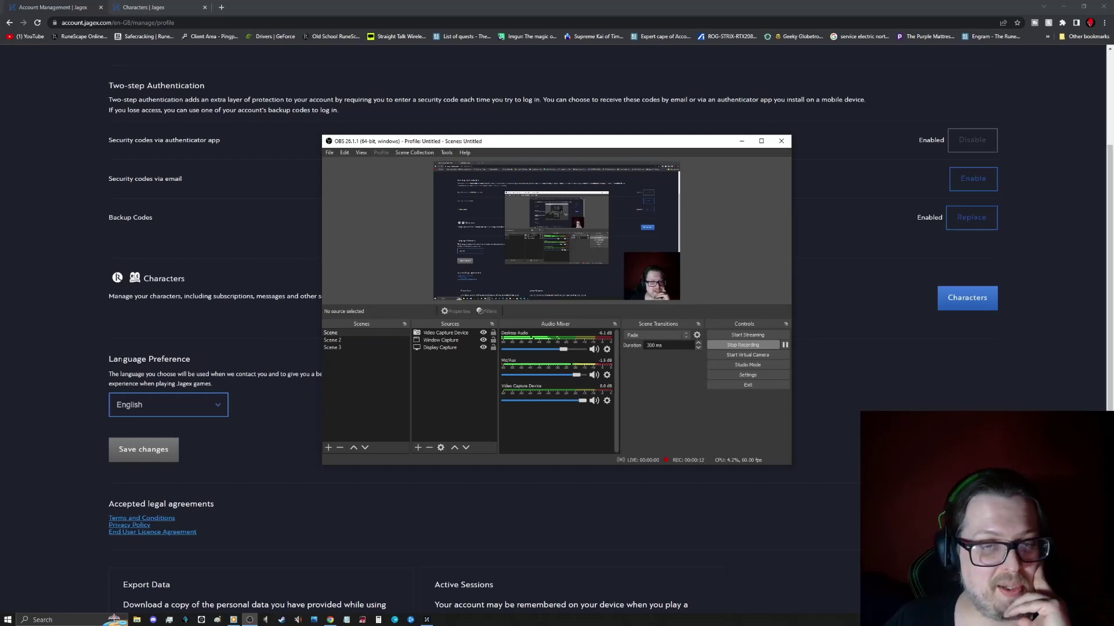
# Step: Examine the Jagex account profile page, including the characters, language preference, legal agreements, export data and active sessions sections
pyautogui.click(51, 329)
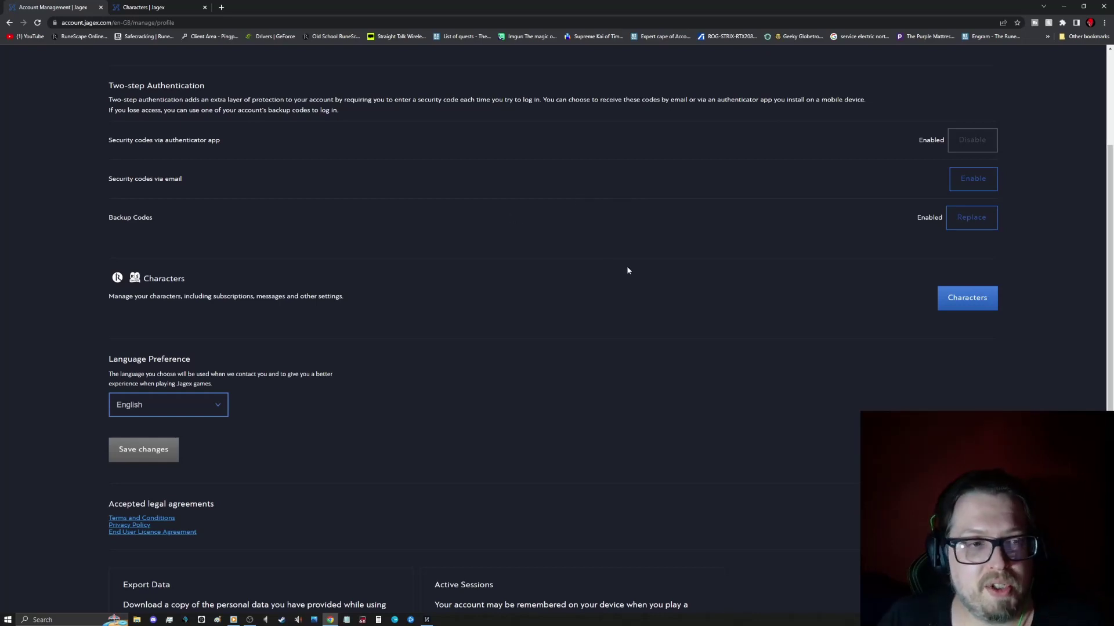
pyautogui.scroll(-3, 627, 271)
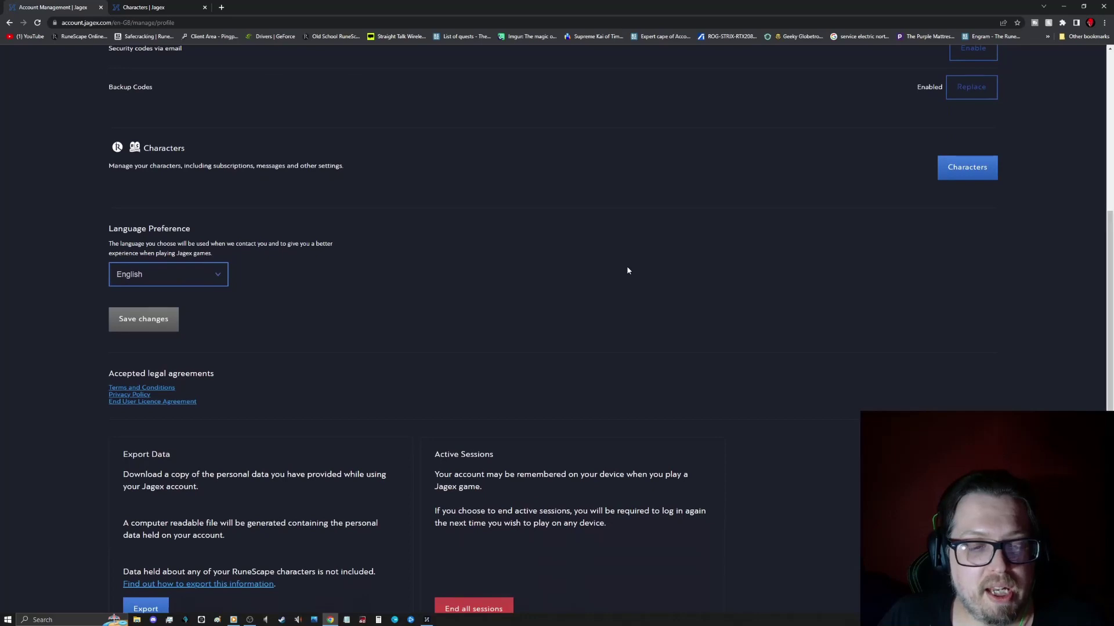
pyautogui.scroll(-1, 627, 270)
pyautogui.scroll(1, 627, 270)
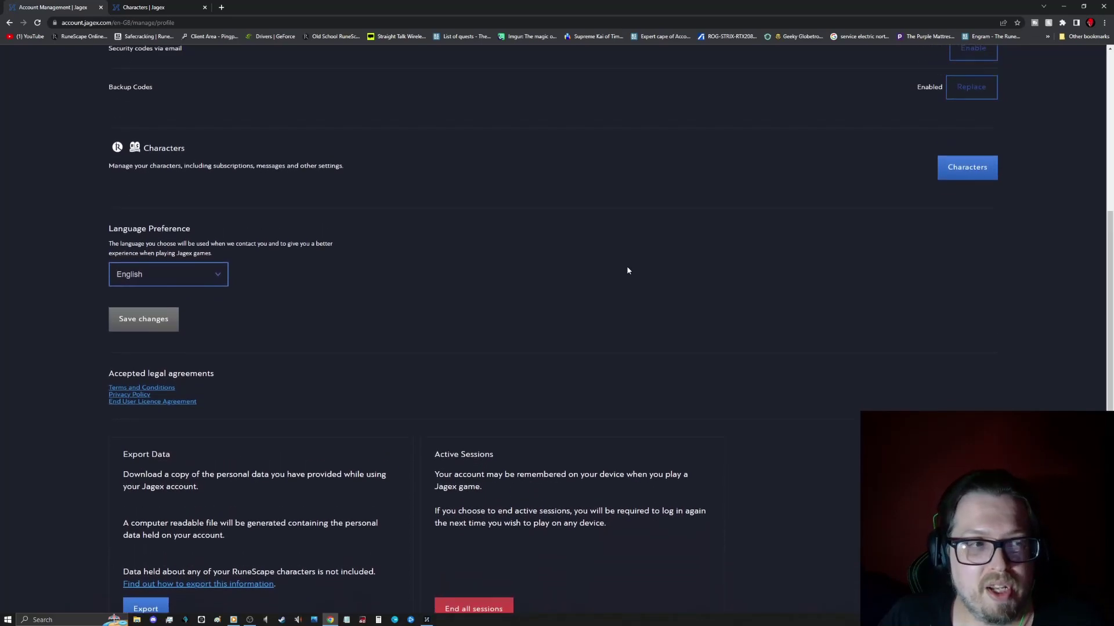
pyautogui.scroll(1, 627, 270)
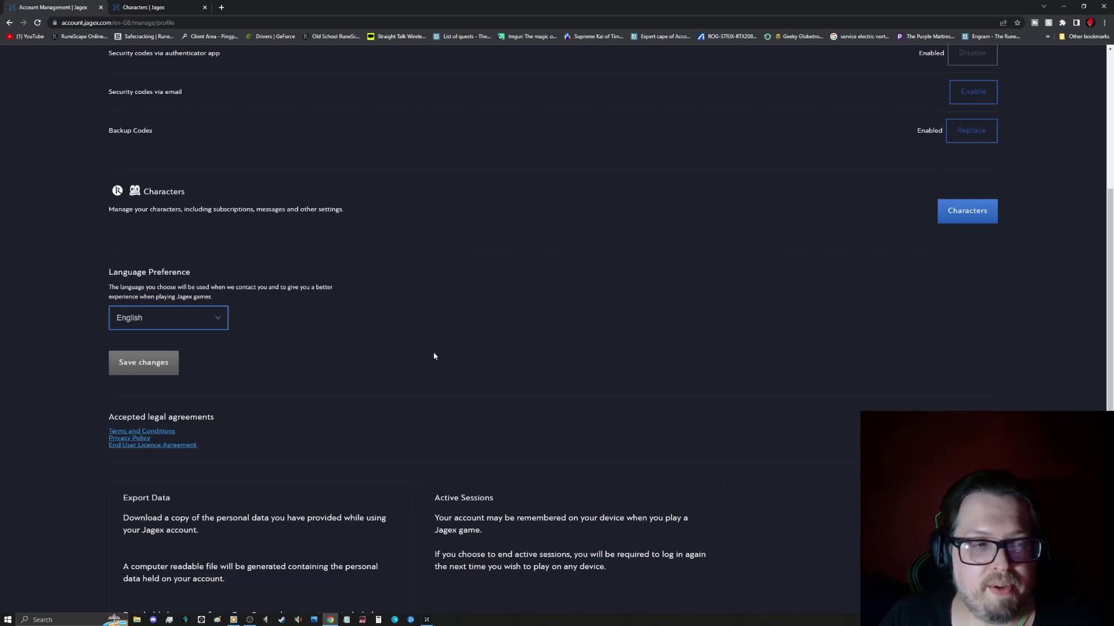
pyautogui.scroll(-1, 468, 363)
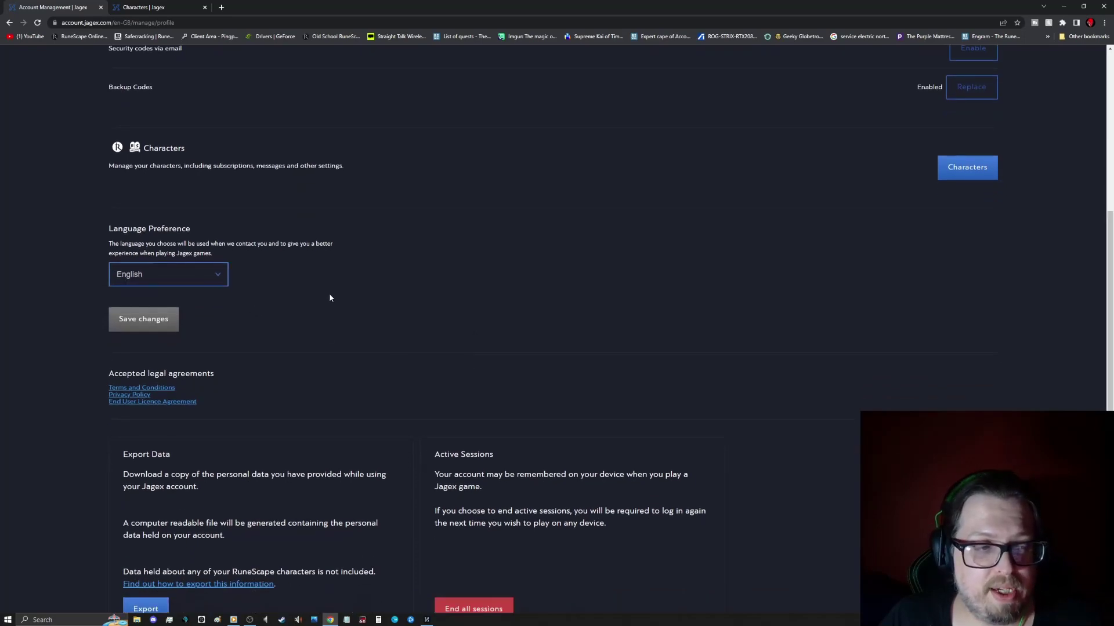
pyautogui.scroll(-2, 328, 324)
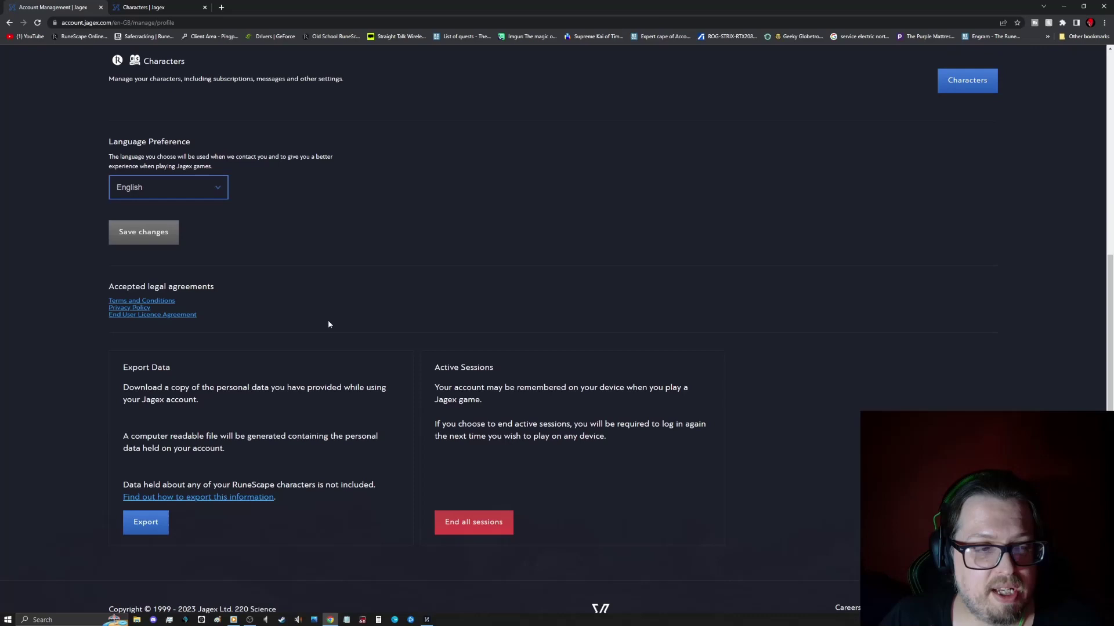
pyautogui.scroll(-1, 328, 325)
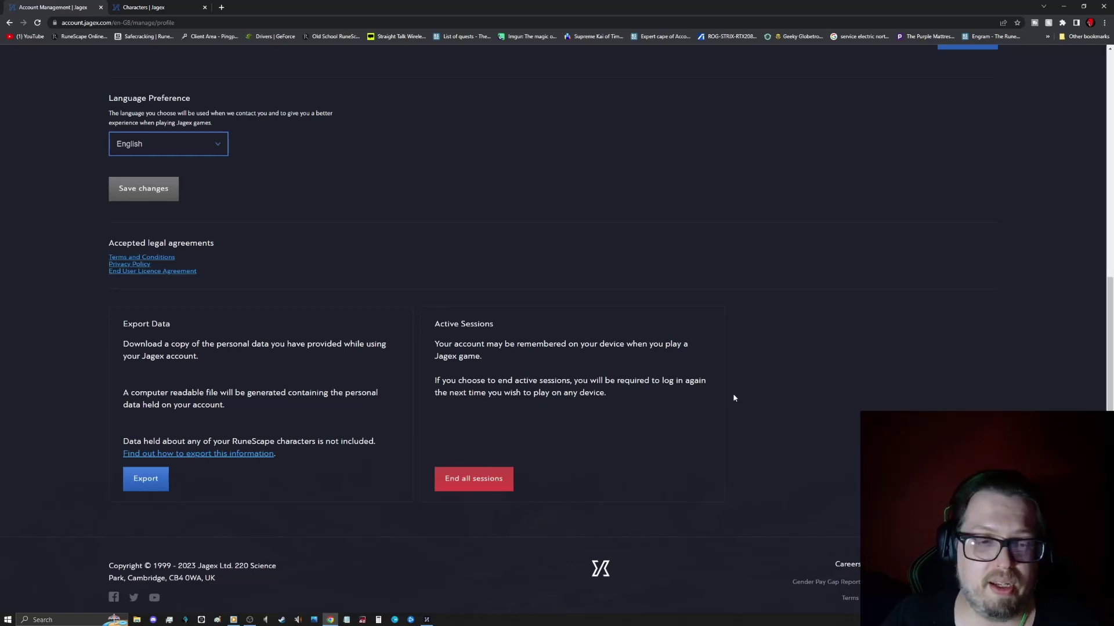
pyautogui.scroll(1, 738, 391)
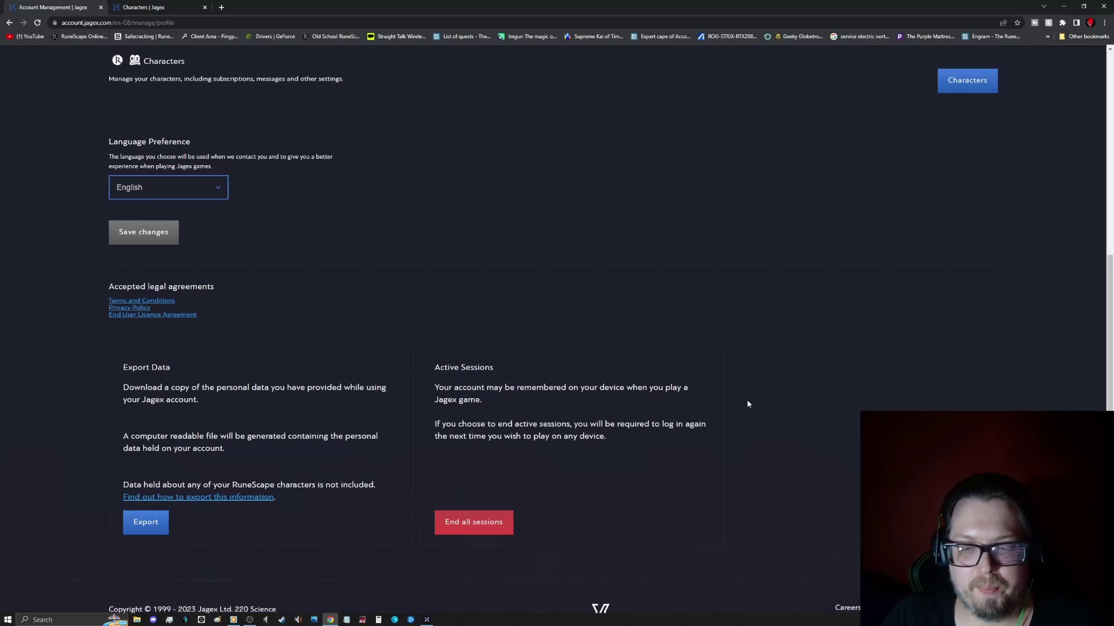
pyautogui.scroll(-1, 724, 366)
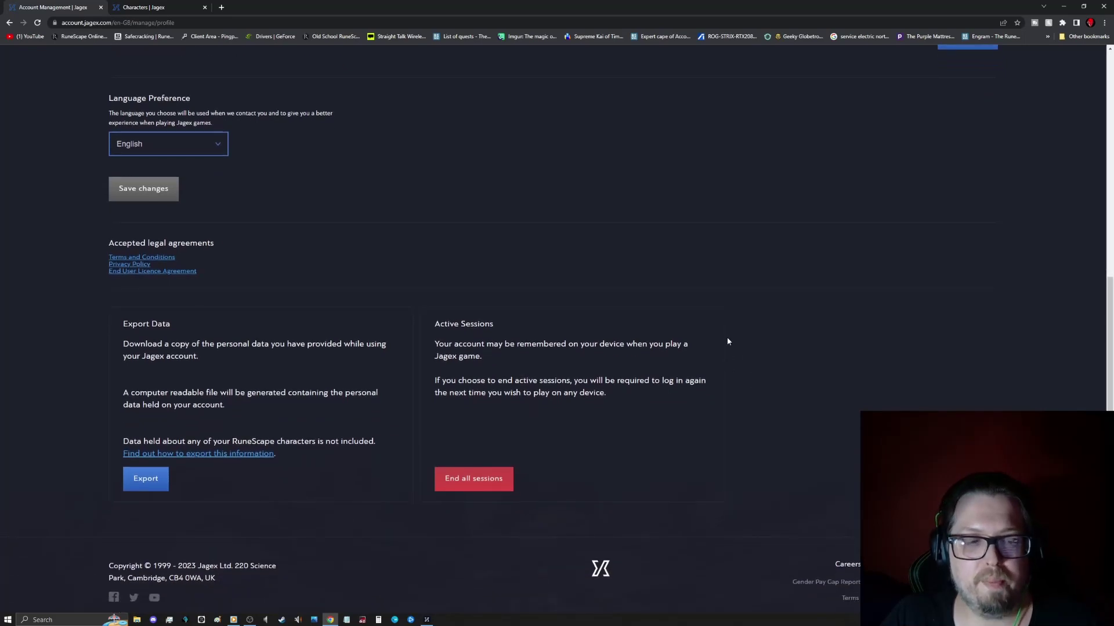
pyautogui.scroll(1, 743, 381)
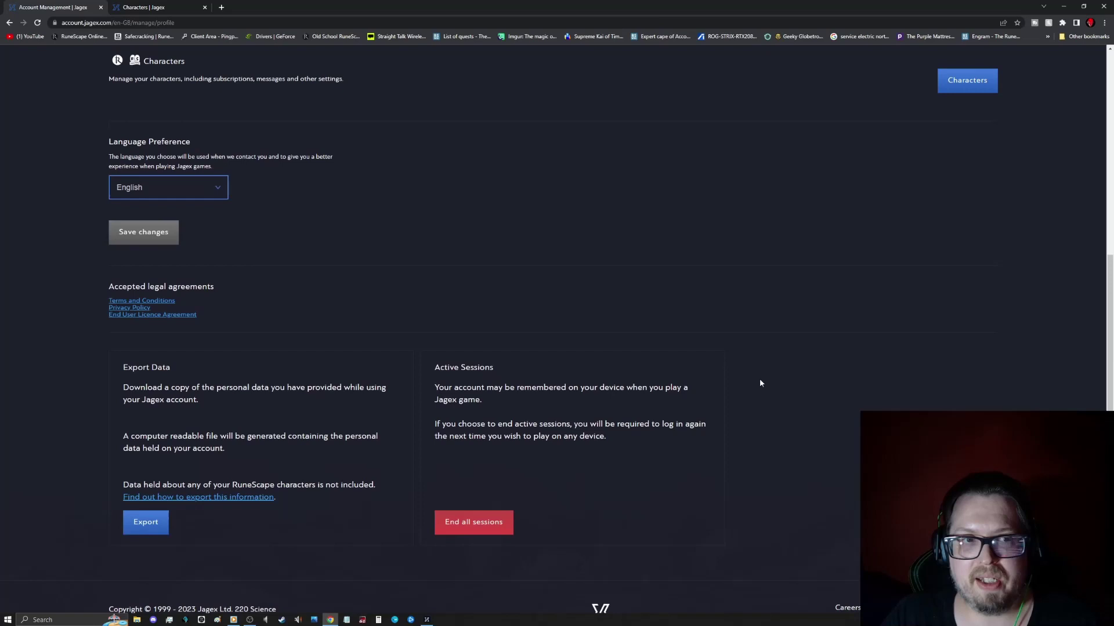
pyautogui.scroll(1, 719, 409)
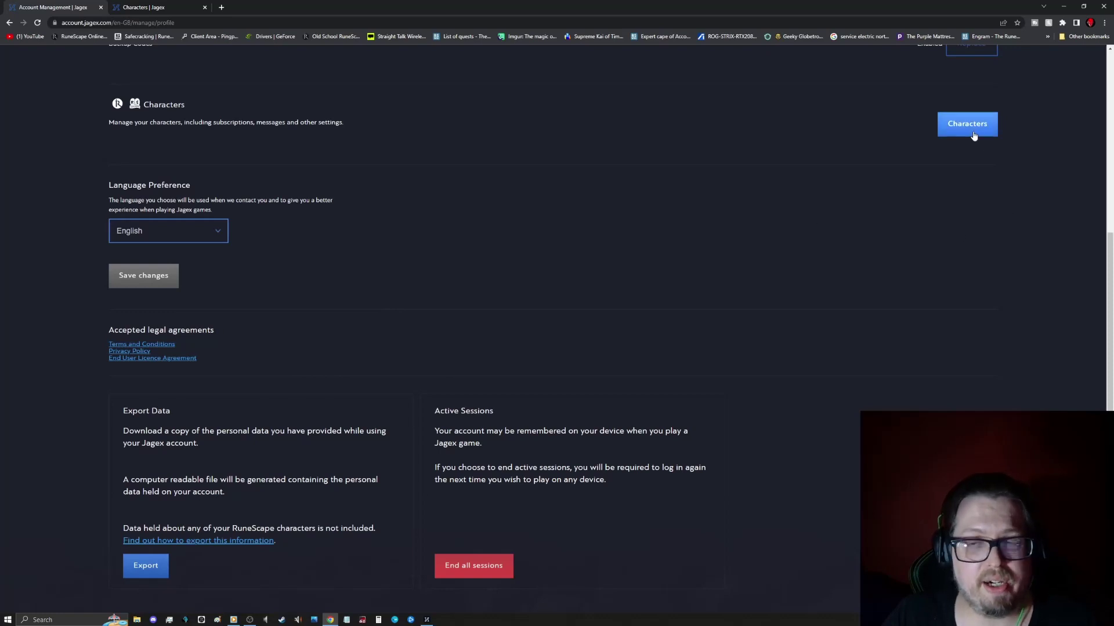
# Step: Close the account management page and the browser, and move the OBS window clear of the Jagex Launcher
pyautogui.click(100, 7)
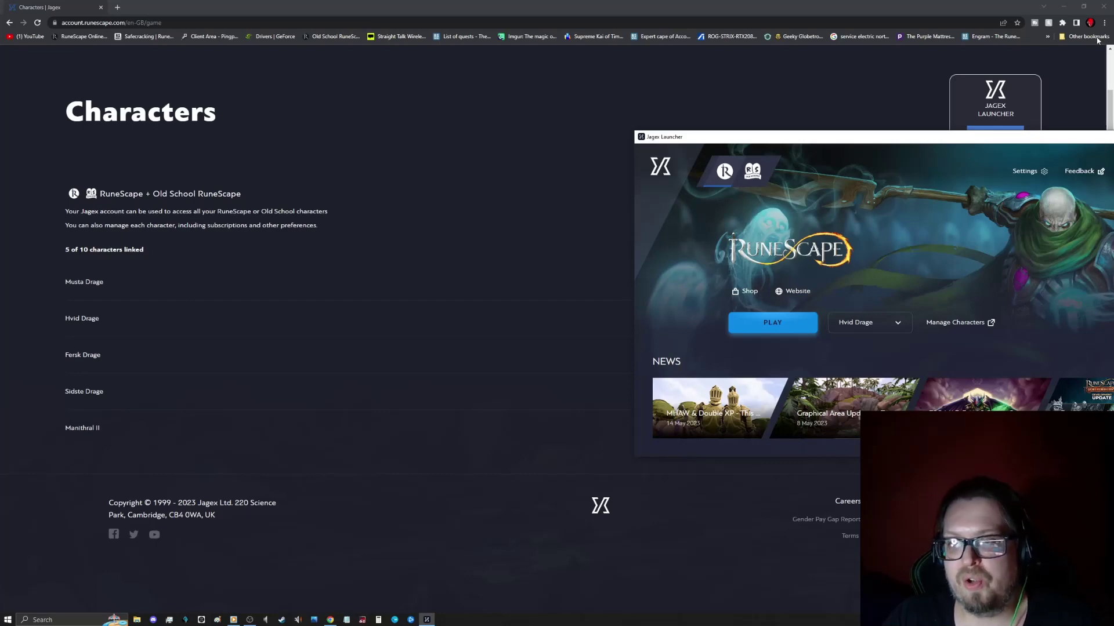
pyautogui.click(1103, 10)
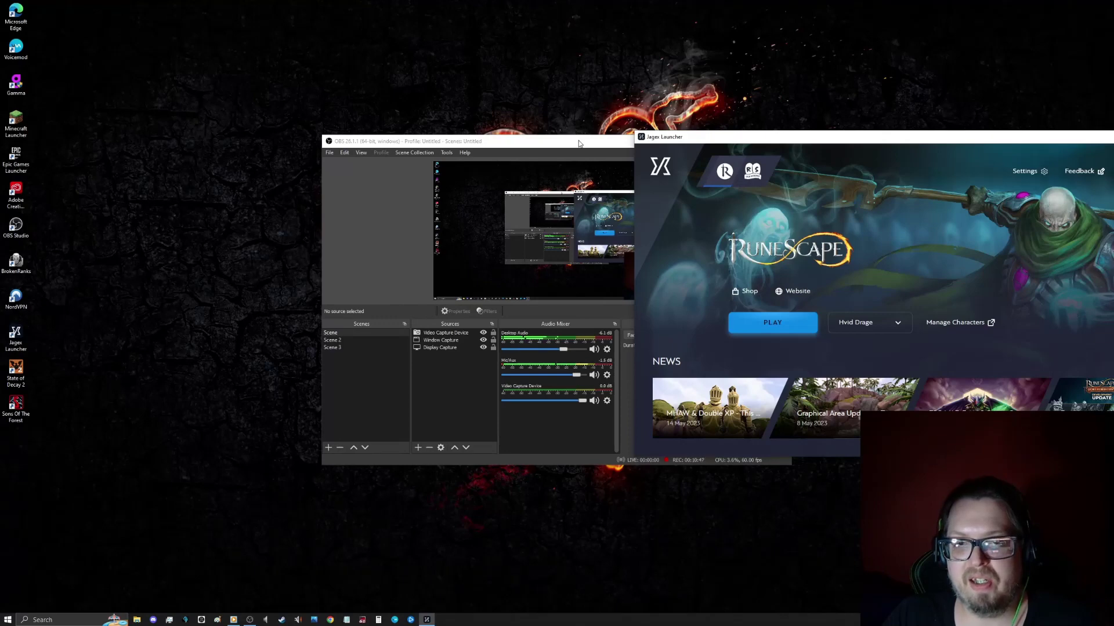
pyautogui.moveTo(578, 144); pyautogui.dragTo(317, 169)
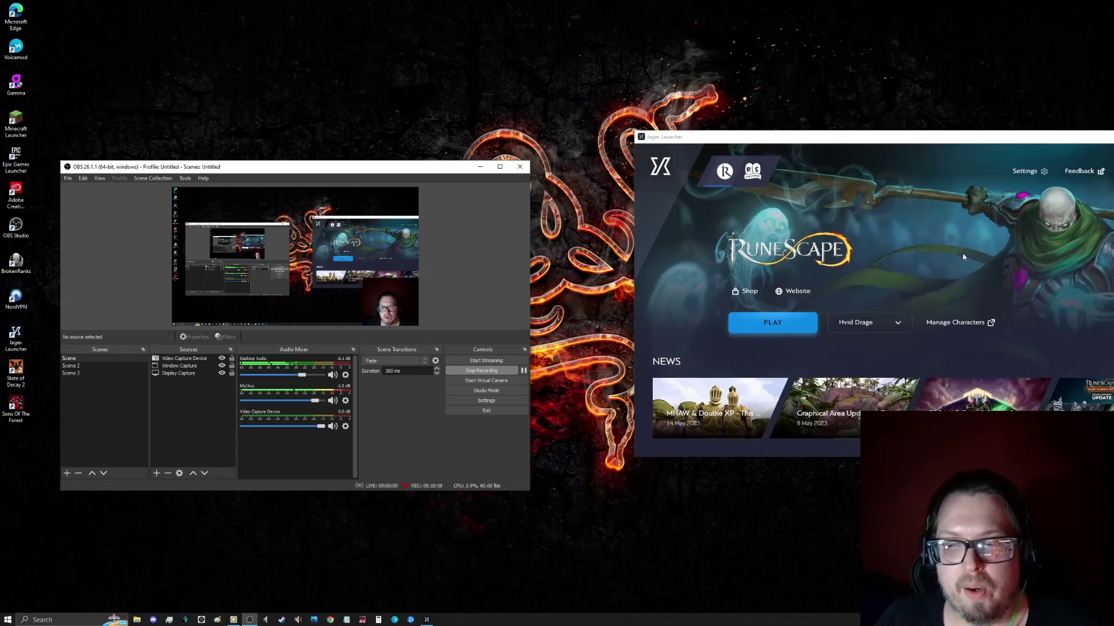
# Step: View the character management page from the Jagex Launcher, and move the OBS window down the desktop
pyautogui.click(964, 325)
pyautogui.click(869, 55)
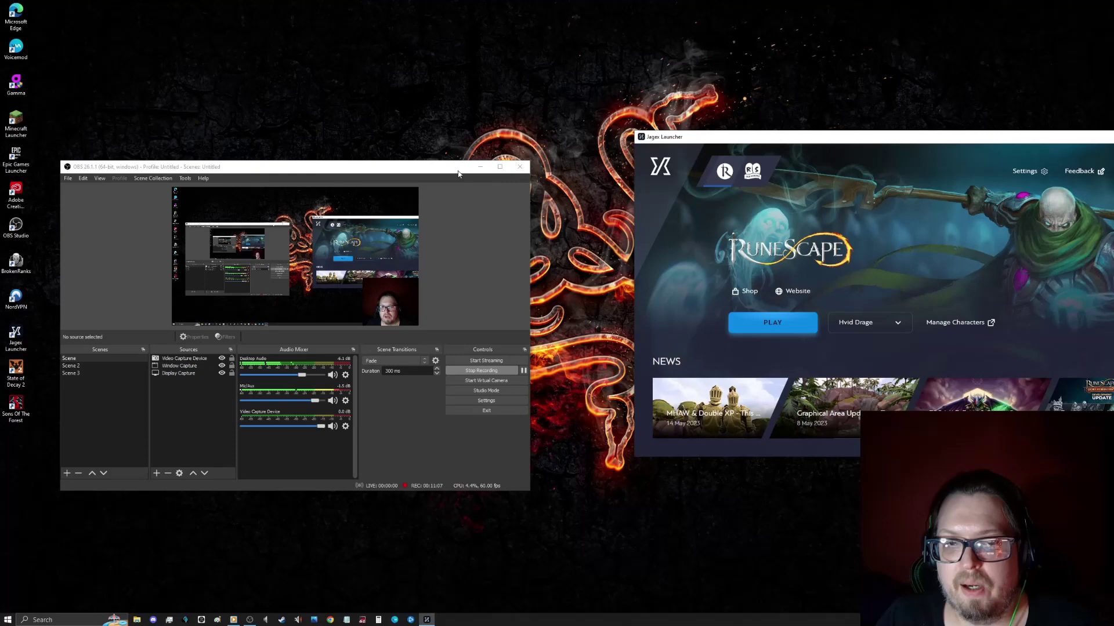
pyautogui.moveTo(458, 171); pyautogui.dragTo(518, 423)
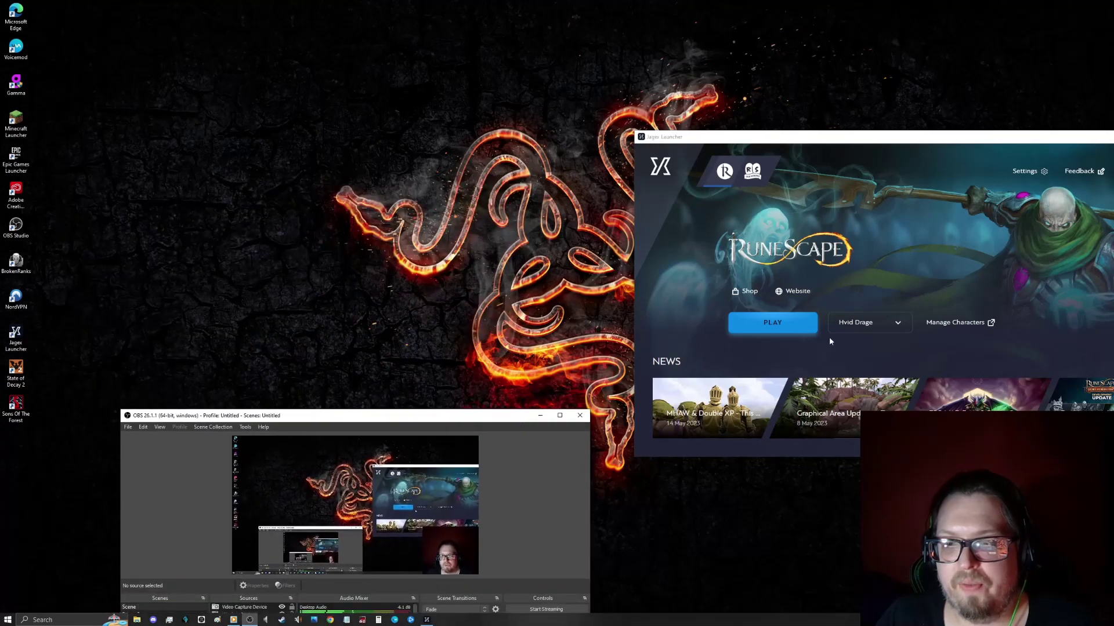
# Step: Review the launcher's RuneScape character choices and the client and character choices for Old School RuneScape
pyautogui.click(857, 322)
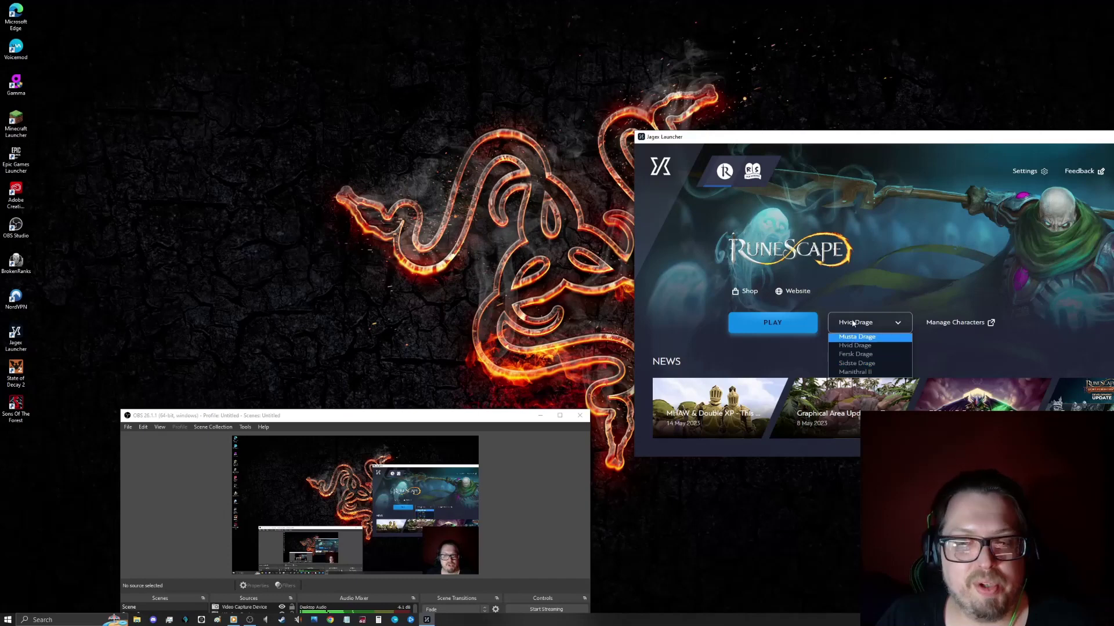
pyautogui.click(852, 323)
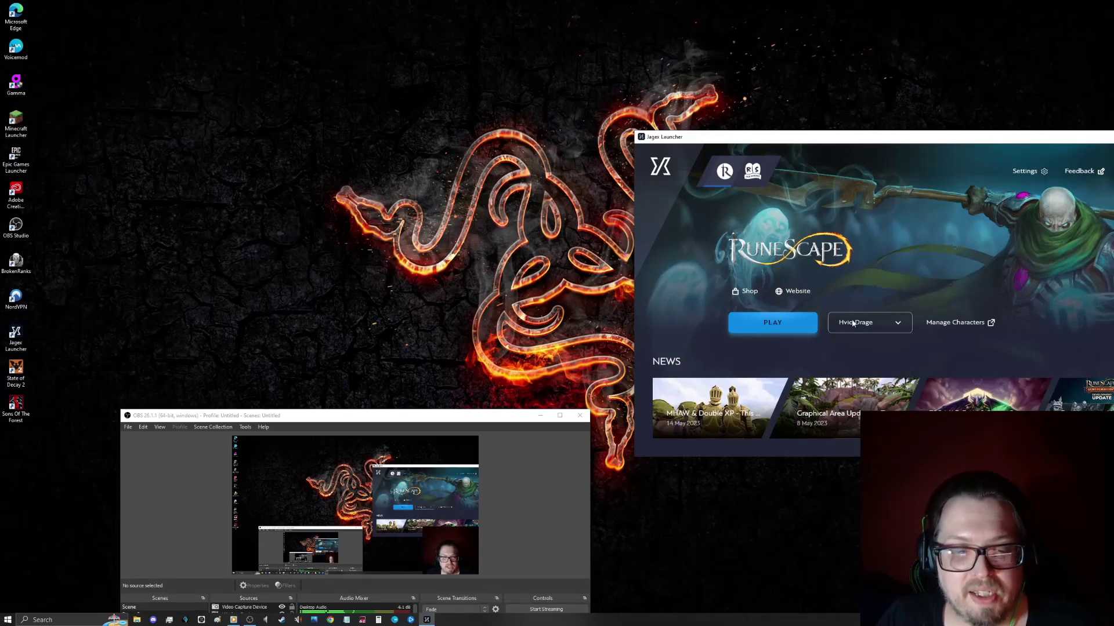
pyautogui.click(756, 171)
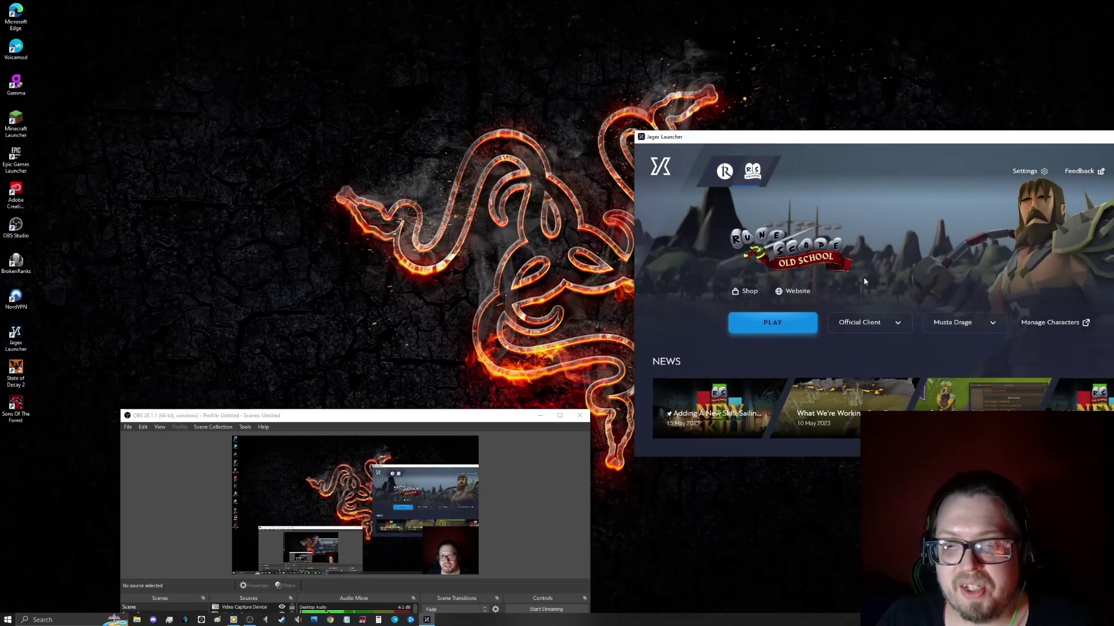
pyautogui.click(872, 322)
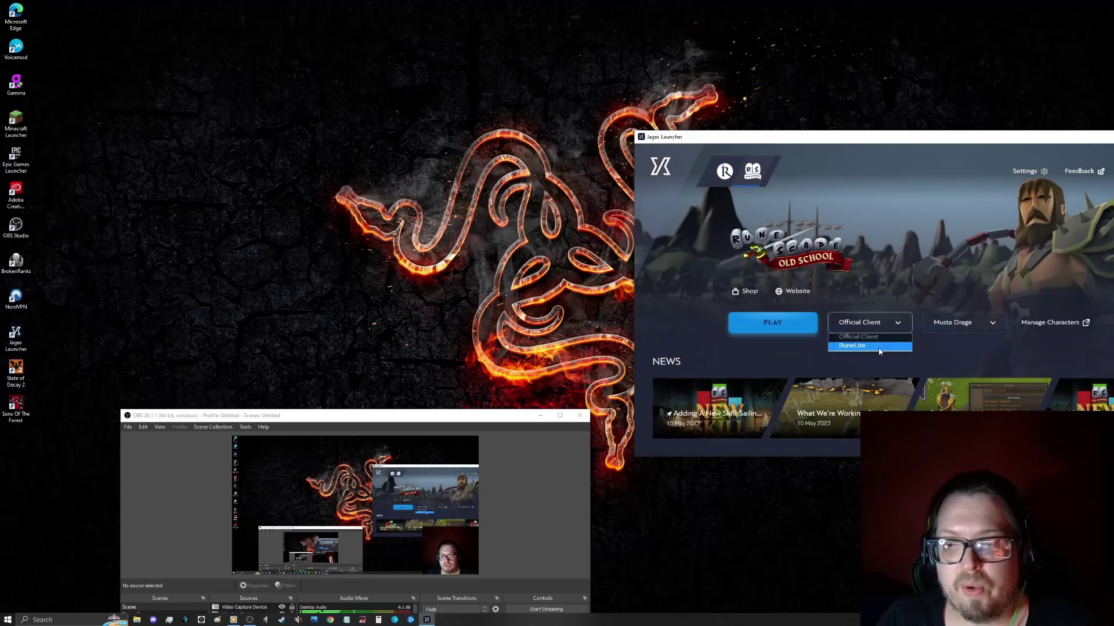
pyautogui.click(887, 323)
pyautogui.click(969, 322)
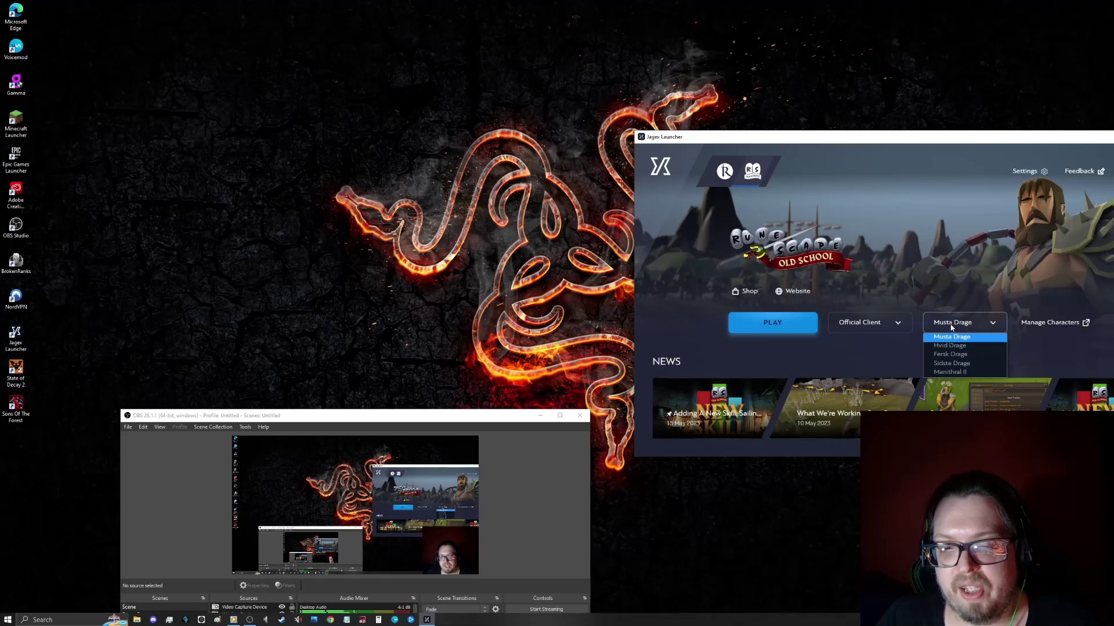
pyautogui.click(951, 327)
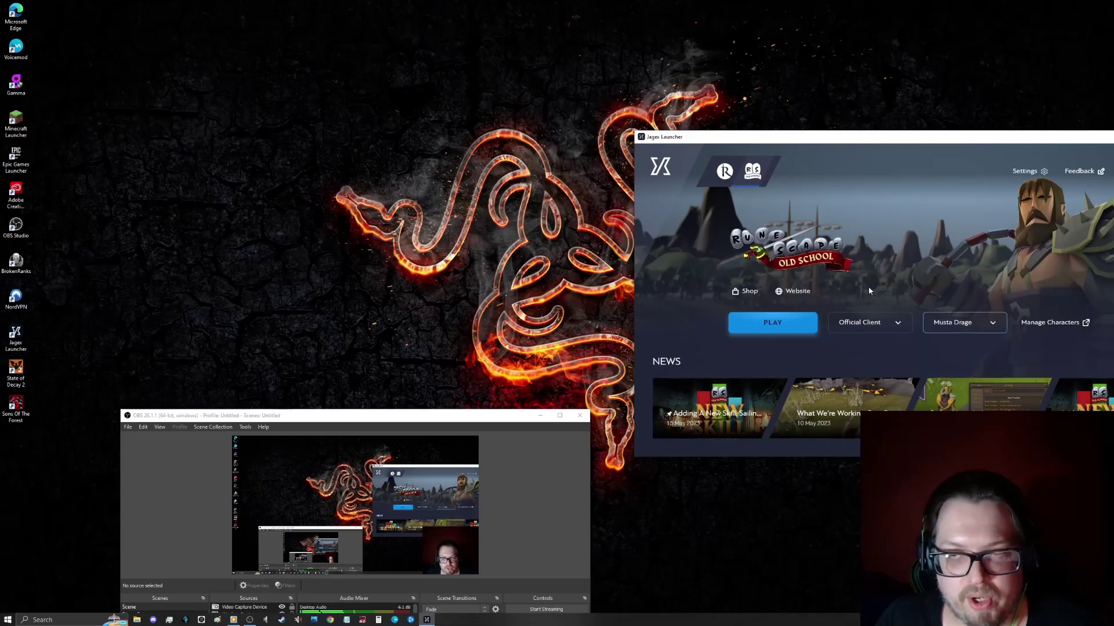
# Step: Switch the launcher to RuneScape and start the game with the Hvid Drage character
pyautogui.click(716, 174)
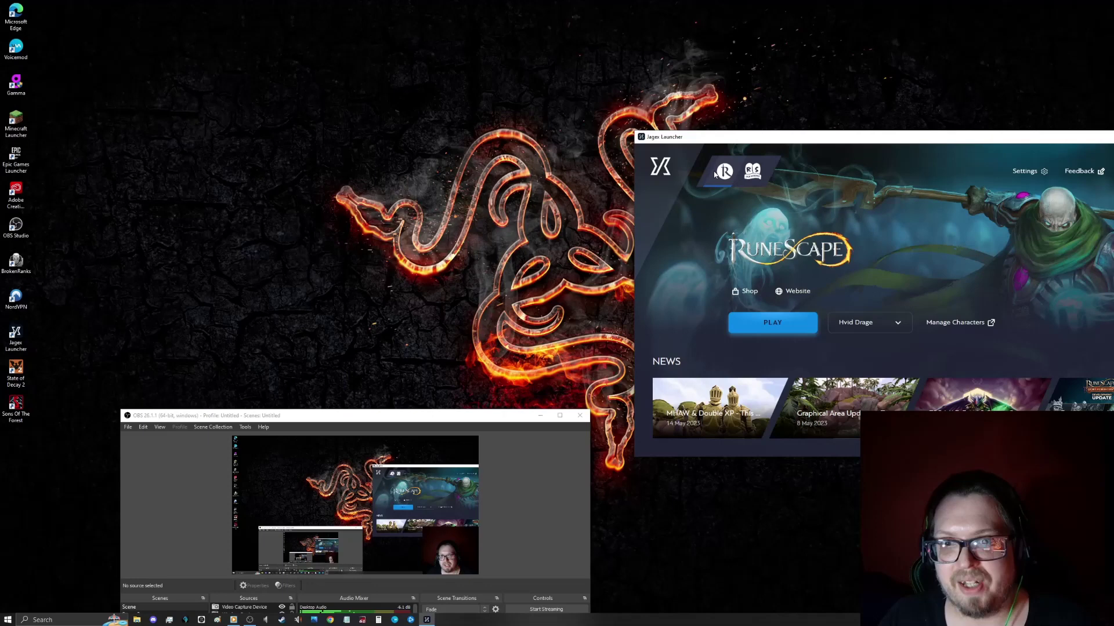
pyautogui.click(773, 322)
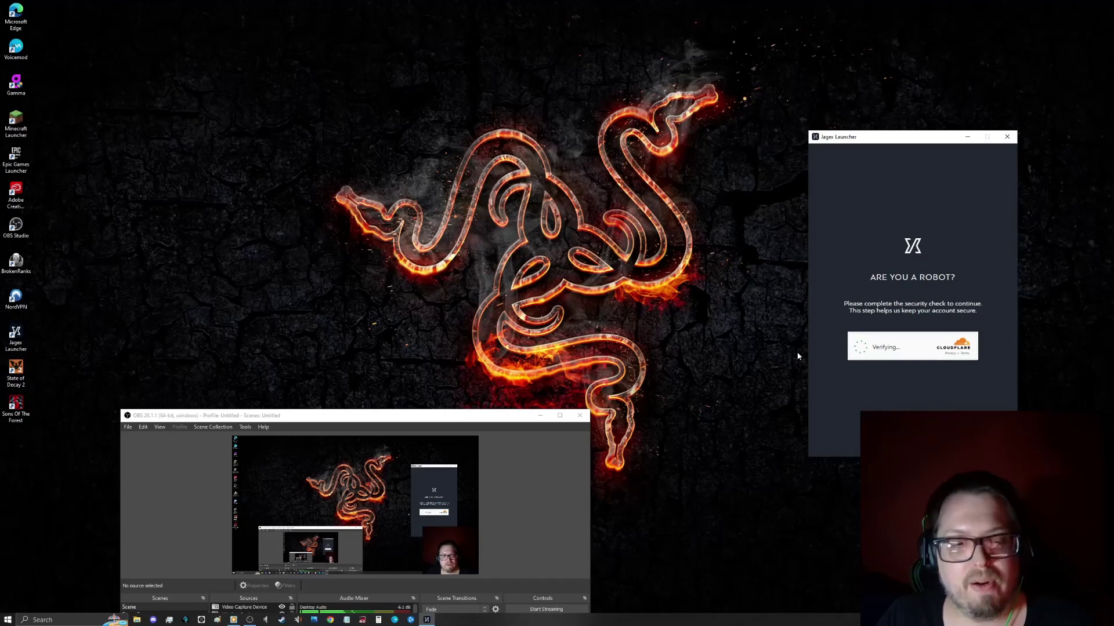
pyautogui.click(869, 323)
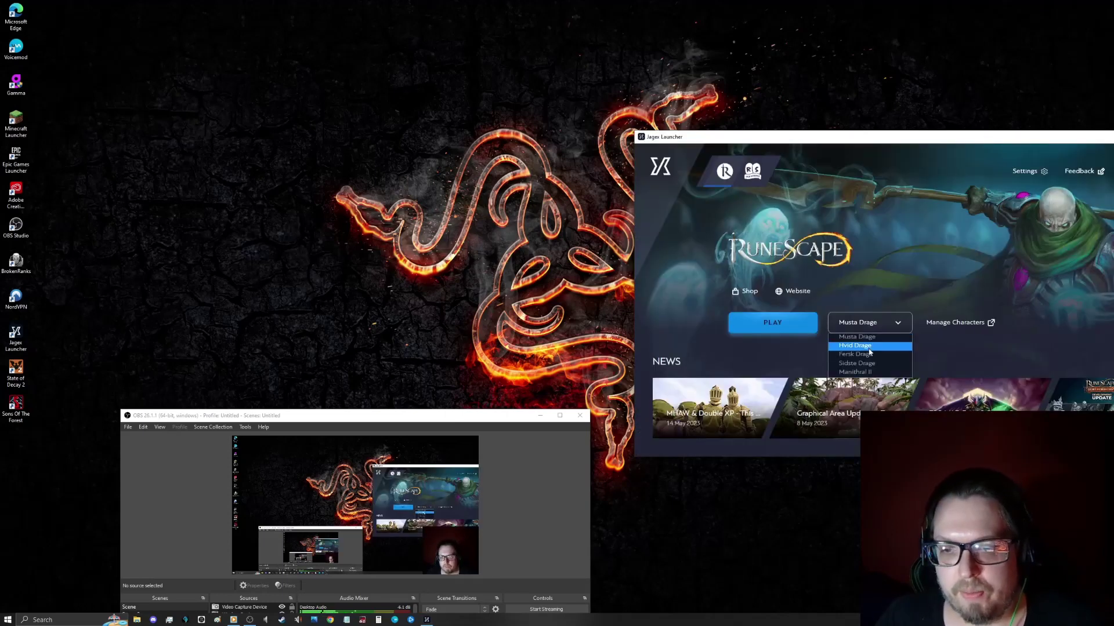
pyautogui.click(855, 345)
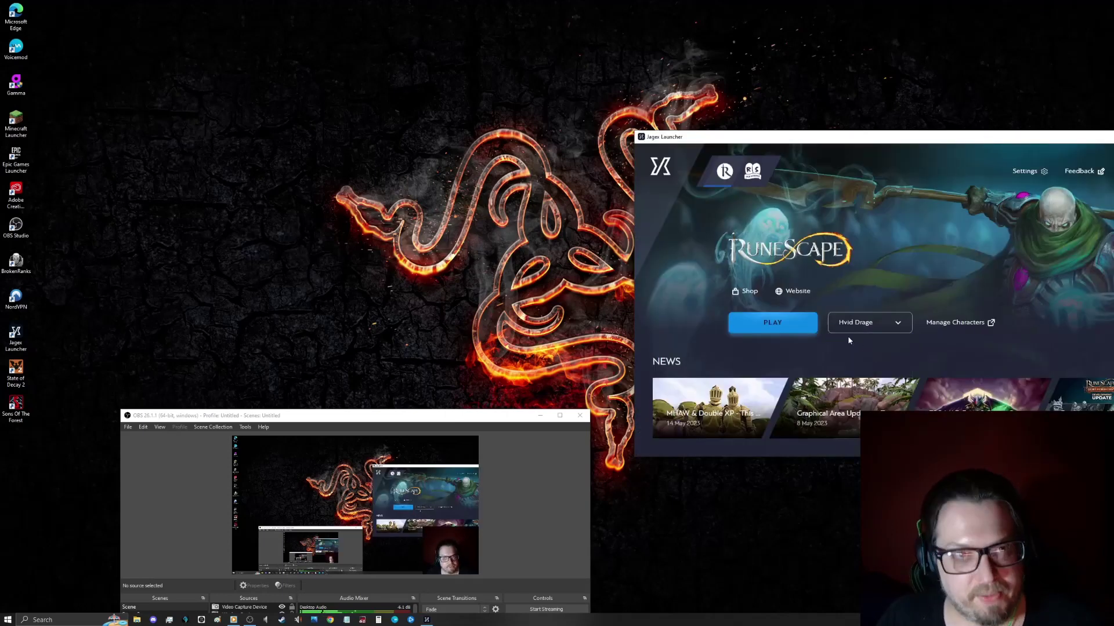
pyautogui.click(812, 327)
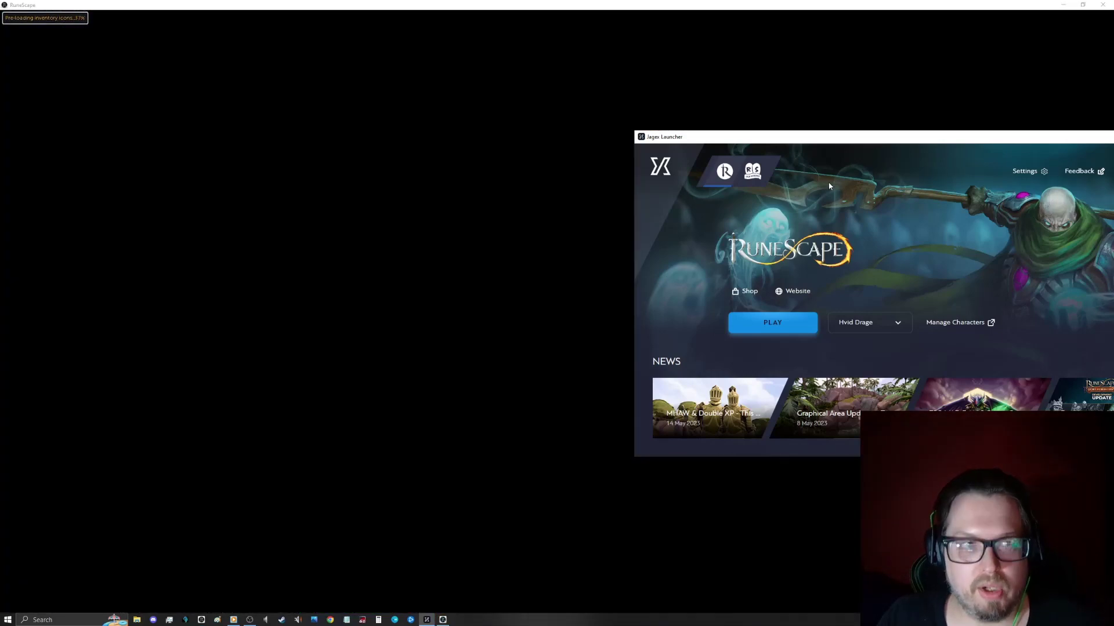
# Step: Try to start RuneScape with the Sidste Drage character, and set the character selection back to Hvid Drage
pyautogui.click(858, 323)
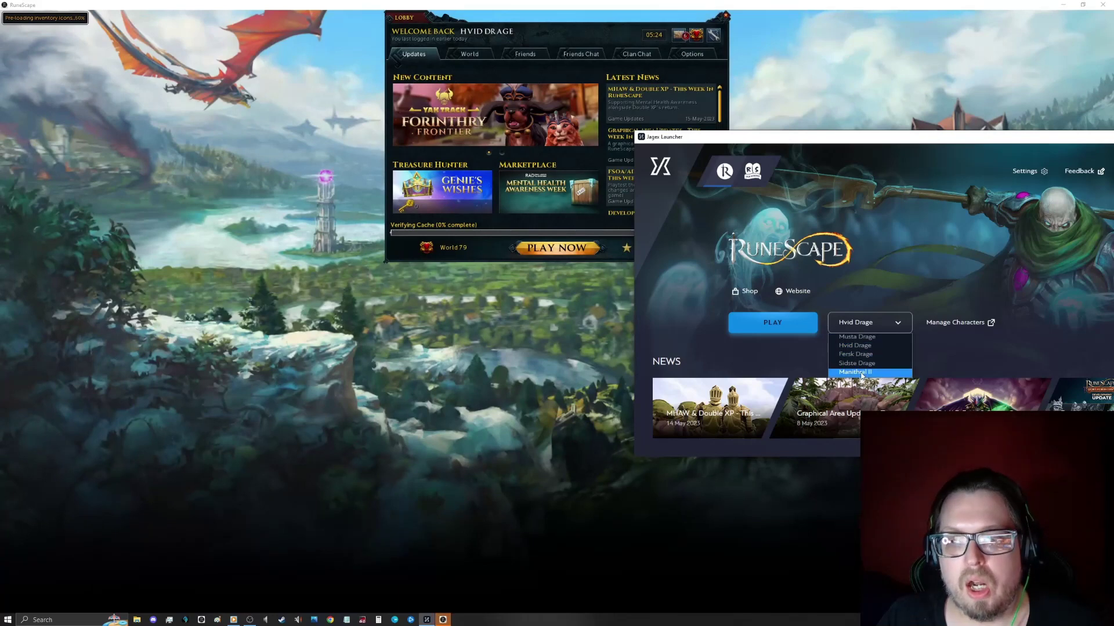
pyautogui.click(859, 363)
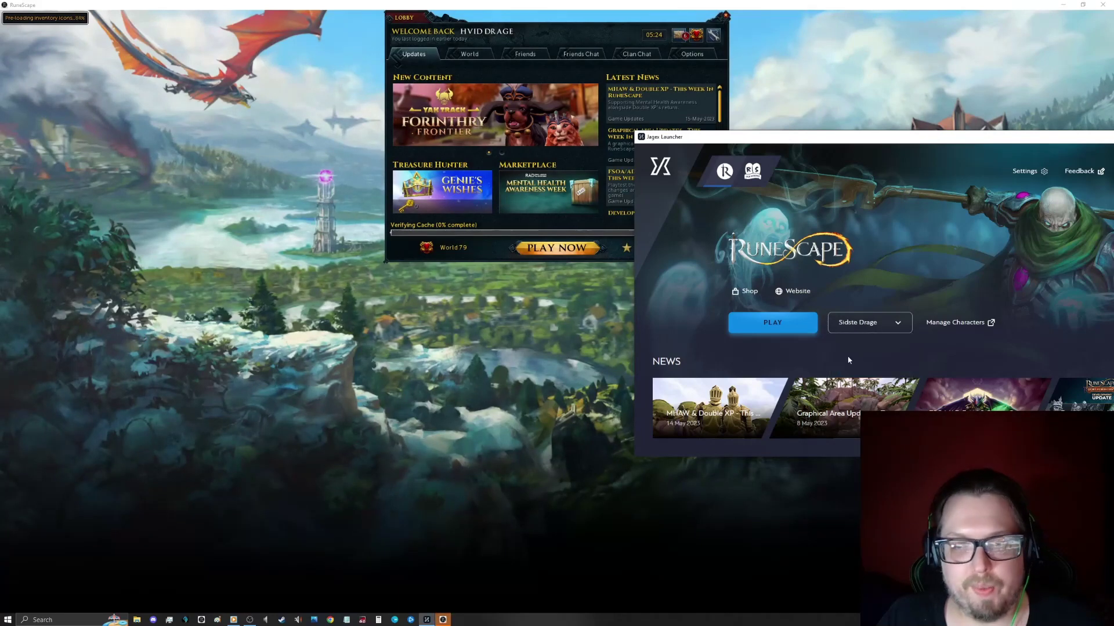
pyautogui.click(772, 325)
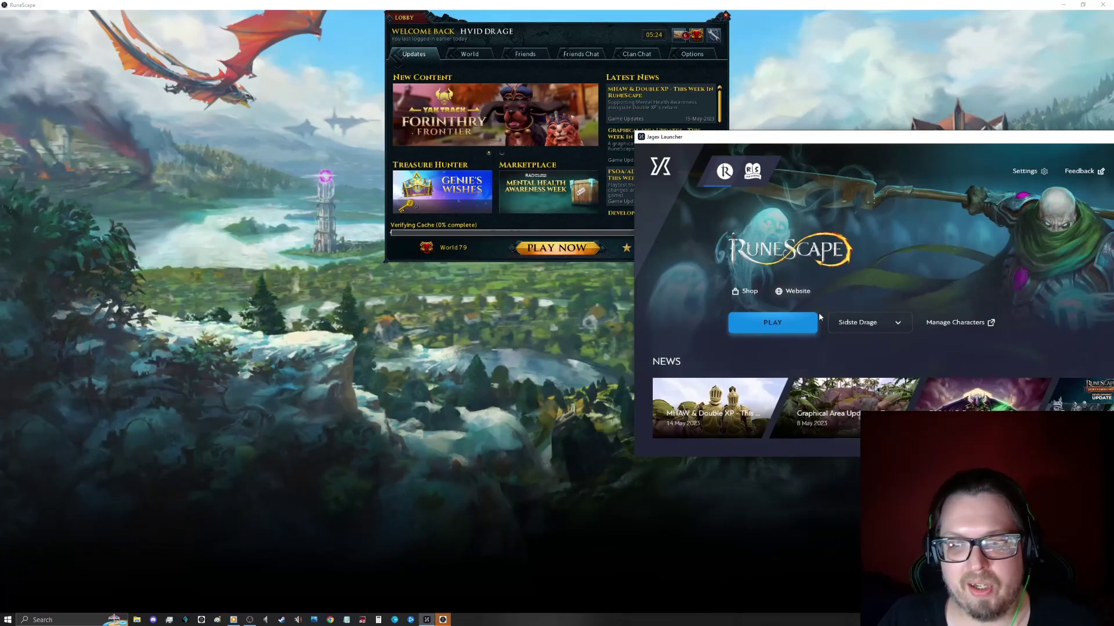
pyautogui.click(866, 328)
pyautogui.click(859, 346)
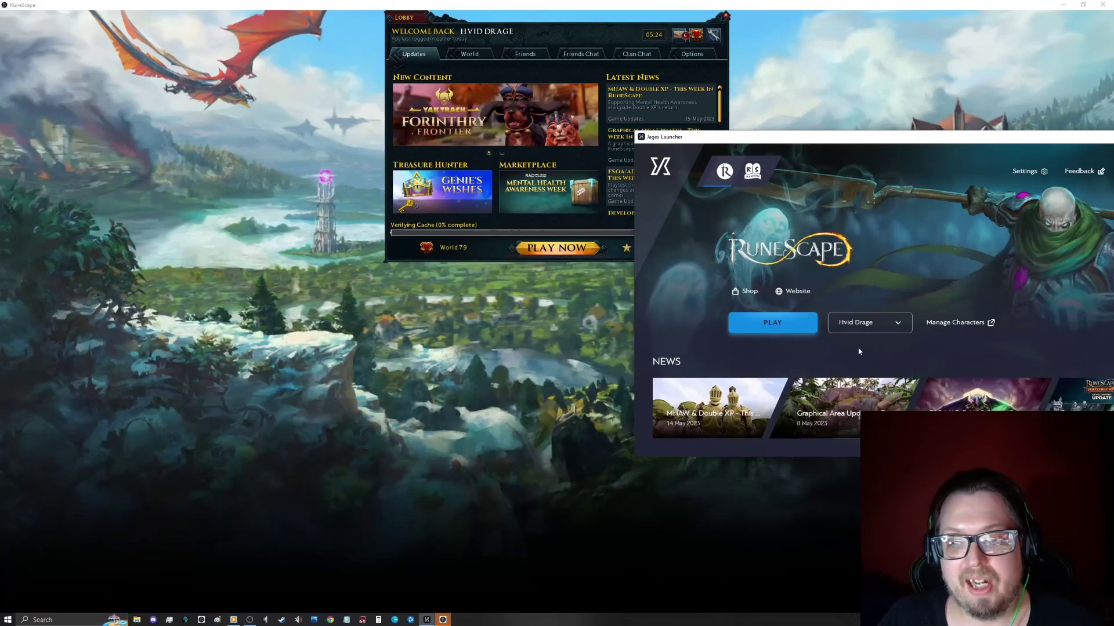
# Step: Start Old School RuneScape with the Hvid Drage character on the Official Client, and mute its title screen music
pyautogui.click(752, 170)
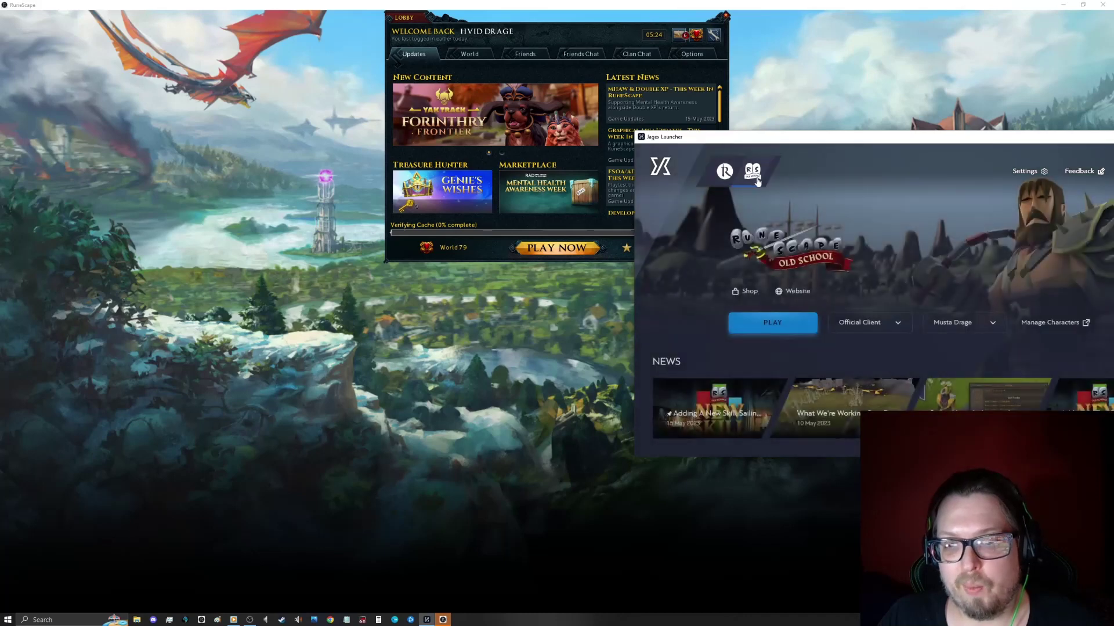
pyautogui.click(963, 323)
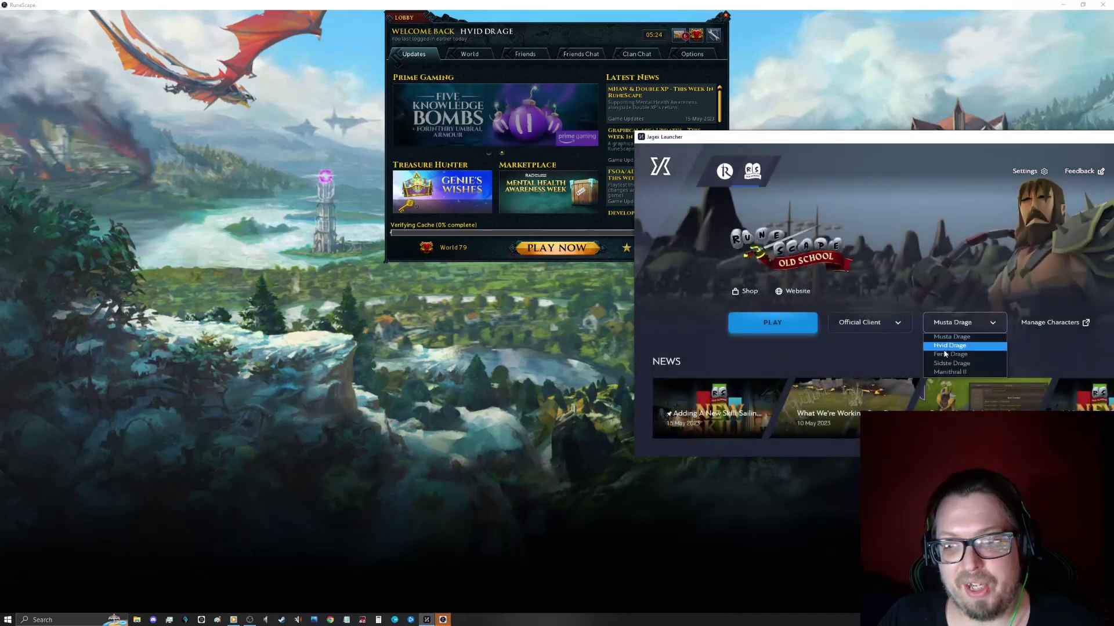
pyautogui.click(943, 347)
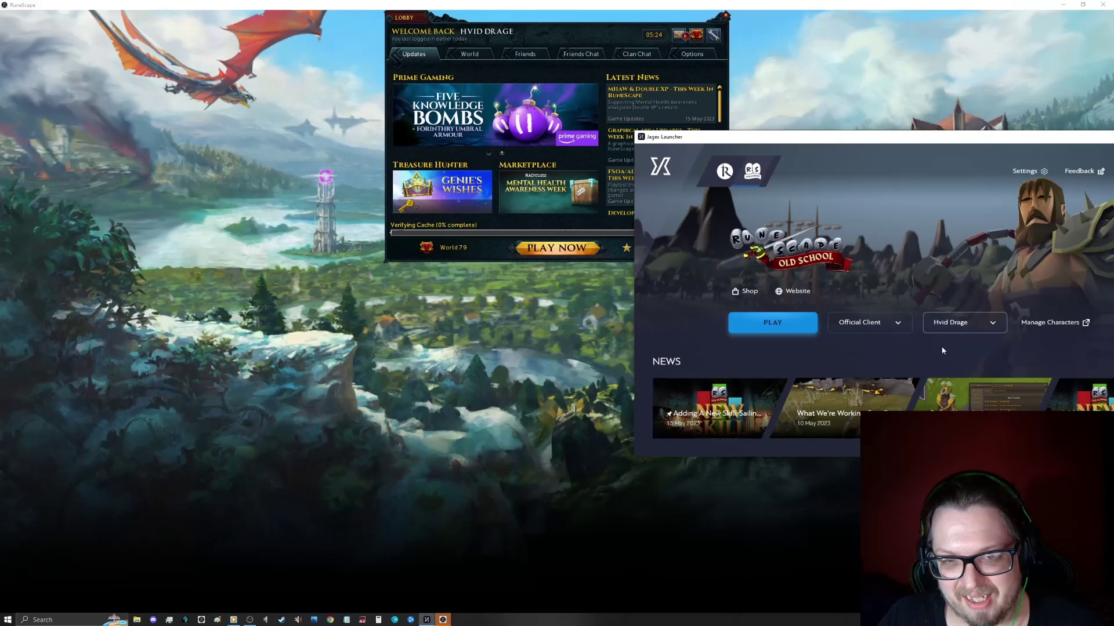
pyautogui.click(885, 325)
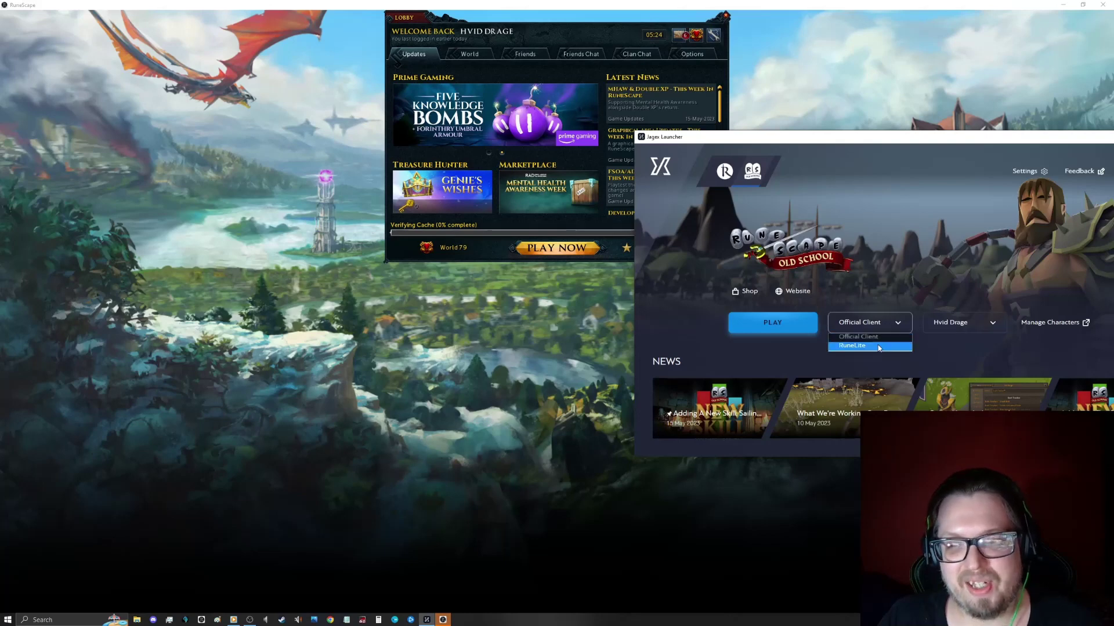
pyautogui.click(858, 337)
pyautogui.click(803, 323)
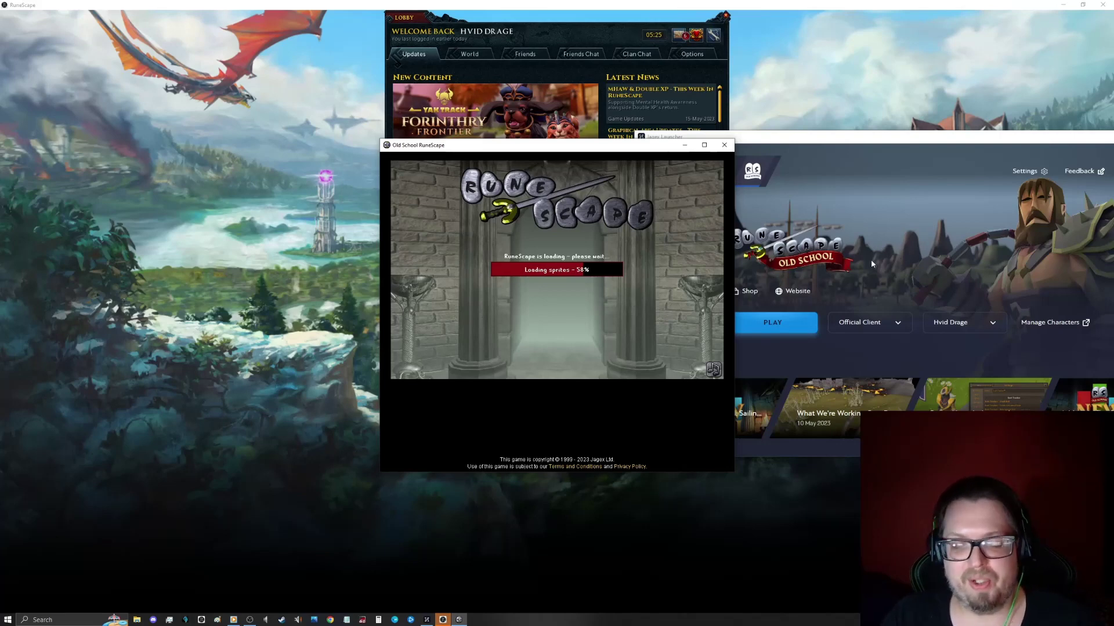
pyautogui.click(708, 375)
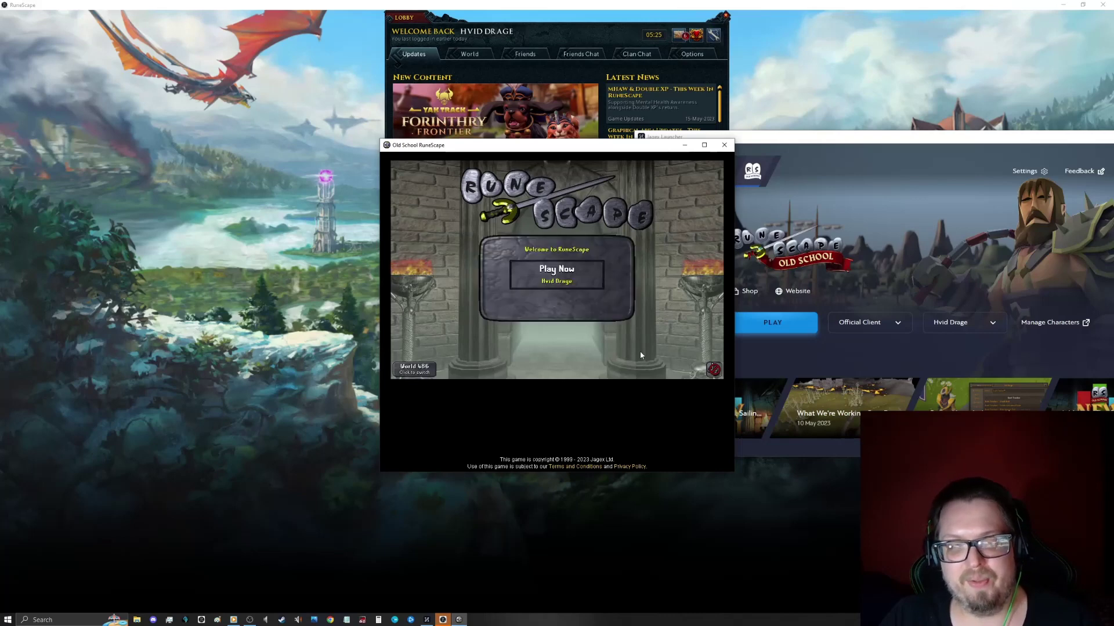
# Step: Return to the RuneScape lobby and join World 89
pyautogui.click(763, 92)
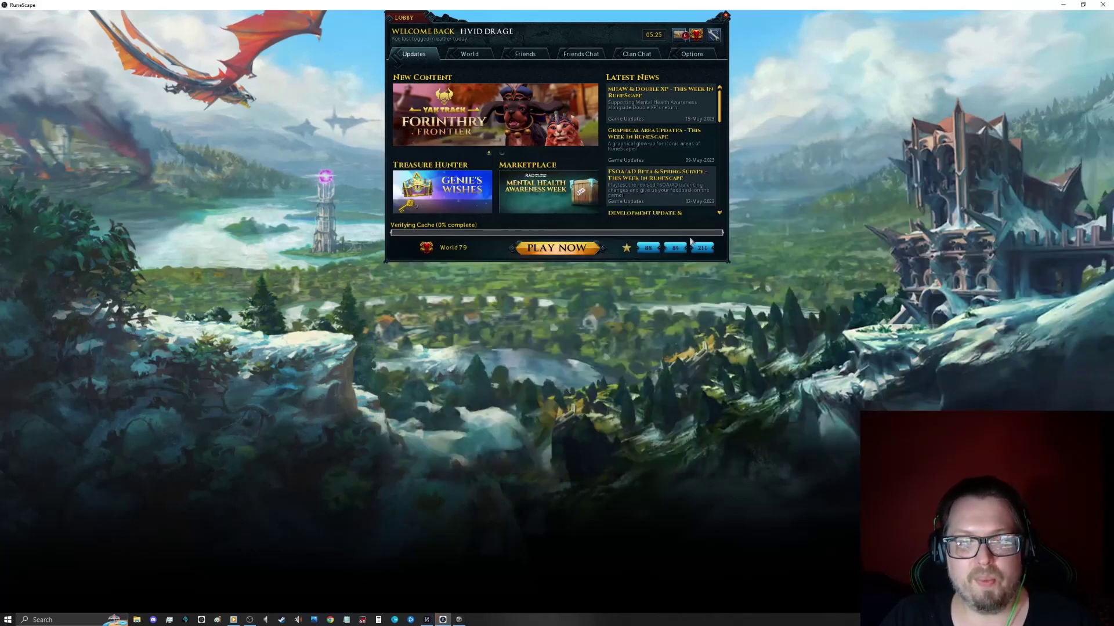
pyautogui.click(675, 248)
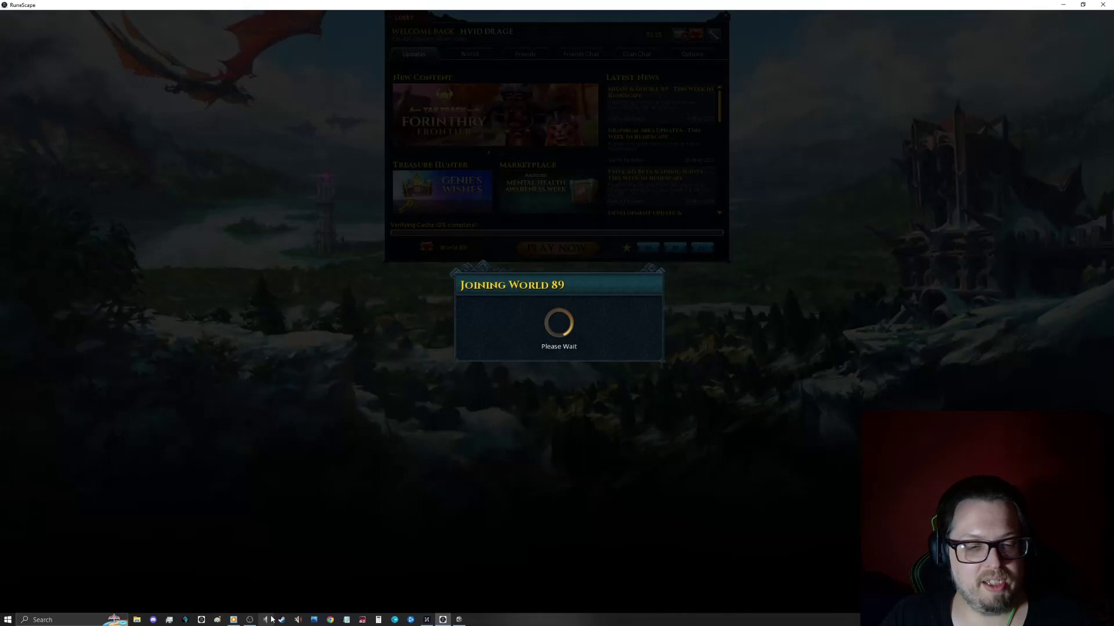
# Step: Switch to the Old School RuneScape client and set its login world to World 386
pyautogui.click(459, 620)
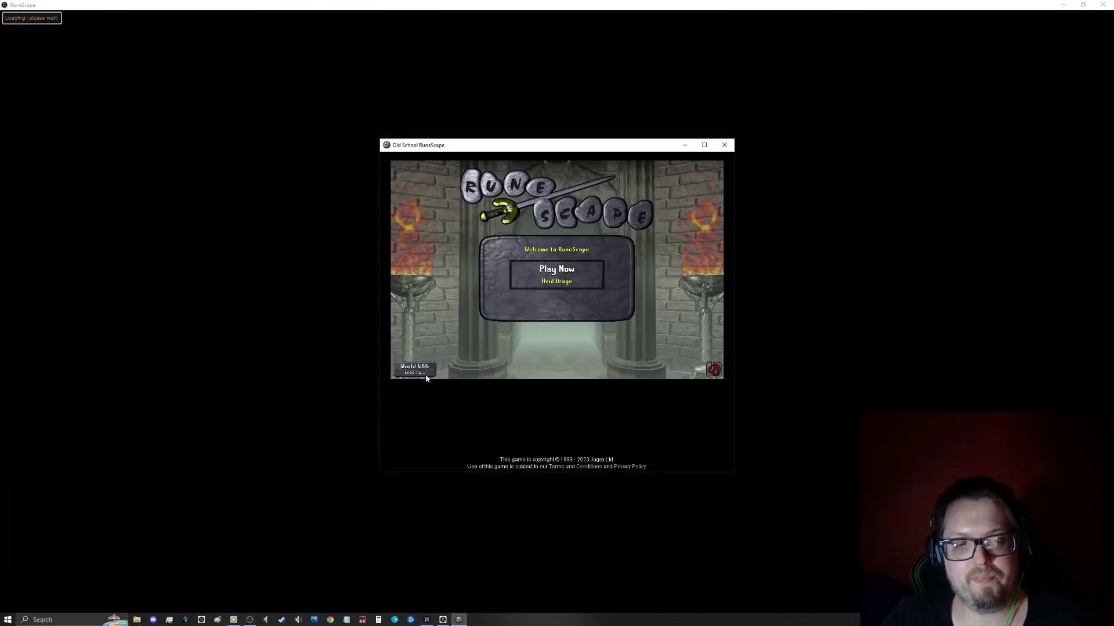
pyautogui.click(414, 370)
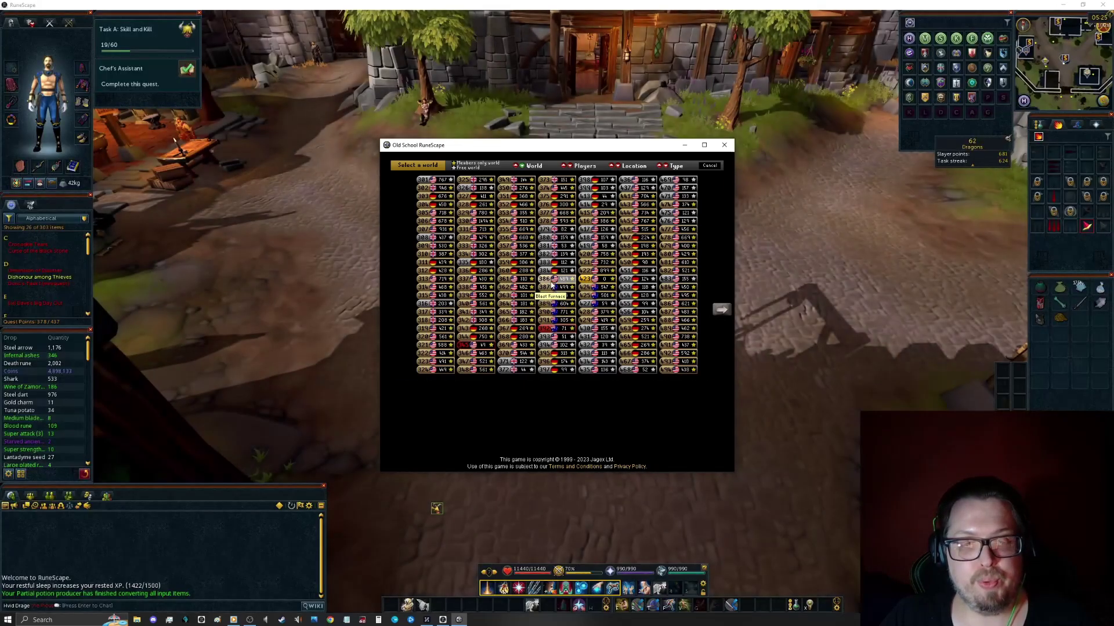
pyautogui.click(552, 284)
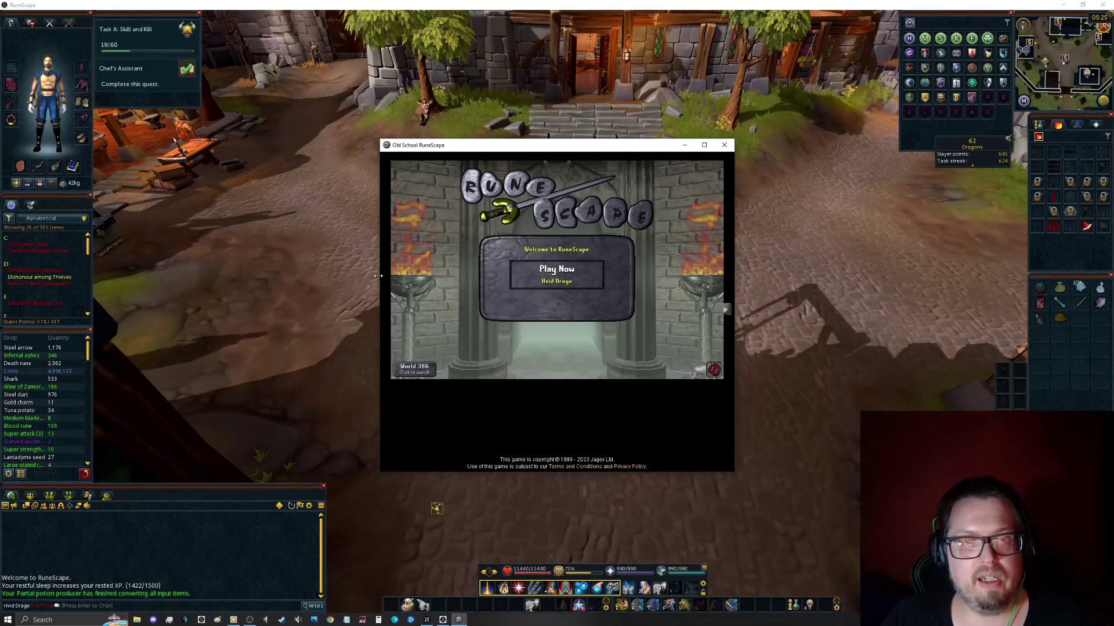
# Step: Widen the Old School RuneScape window, try to log in as Hvid Drage, and close the client
pyautogui.moveTo(380, 286); pyautogui.dragTo(274, 287)
pyautogui.click(526, 280)
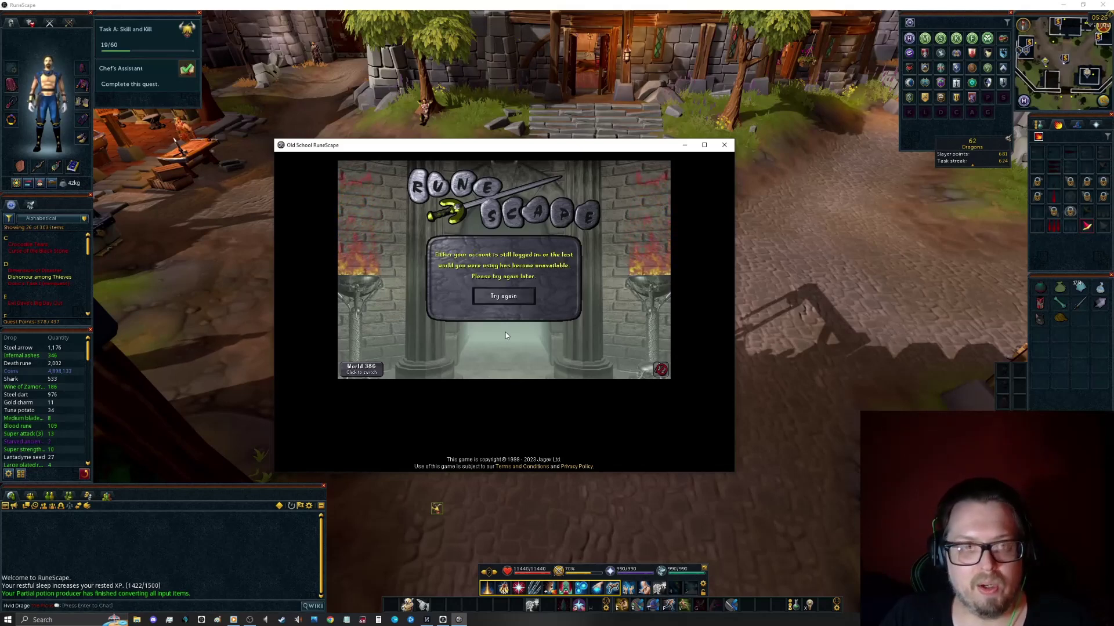
pyautogui.click(513, 297)
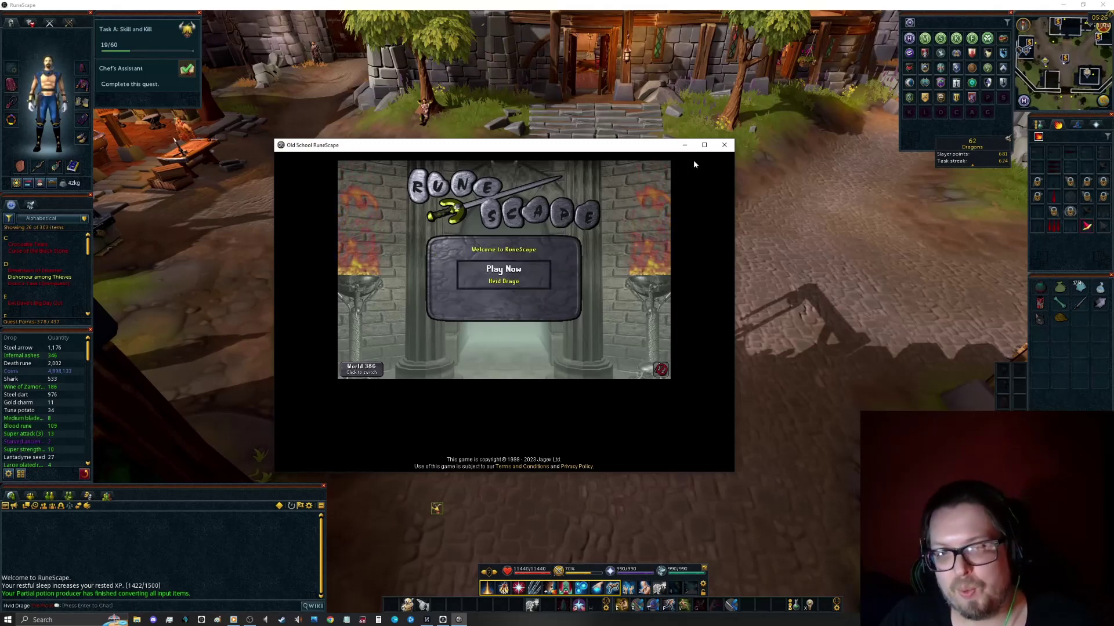
pyautogui.click(724, 145)
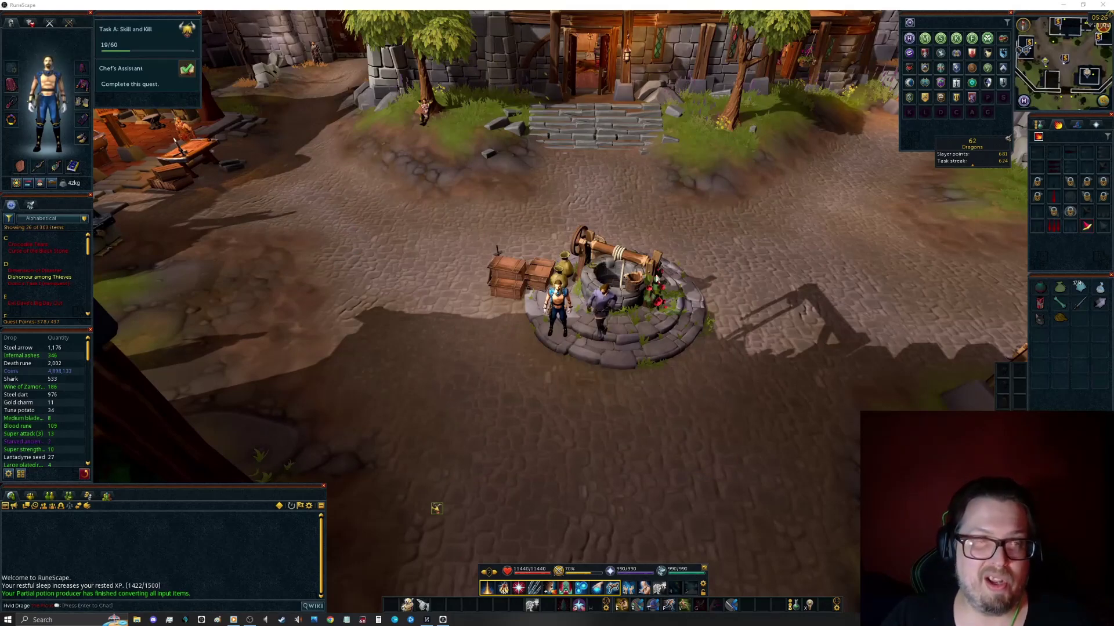
pyautogui.scroll(-5, 594, 451)
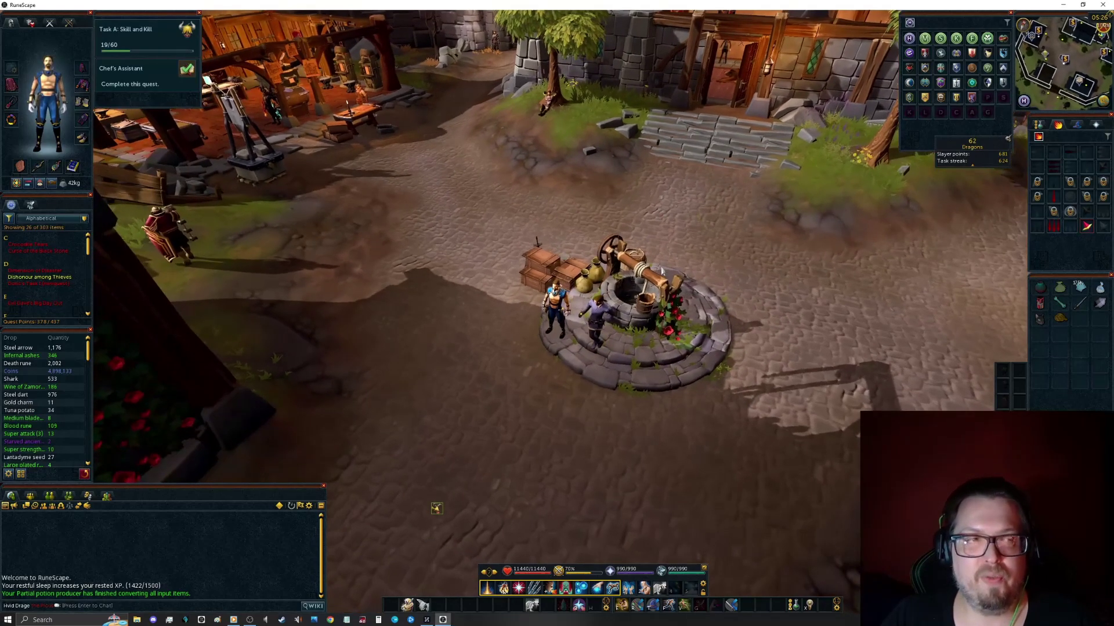
pyautogui.press('Down')
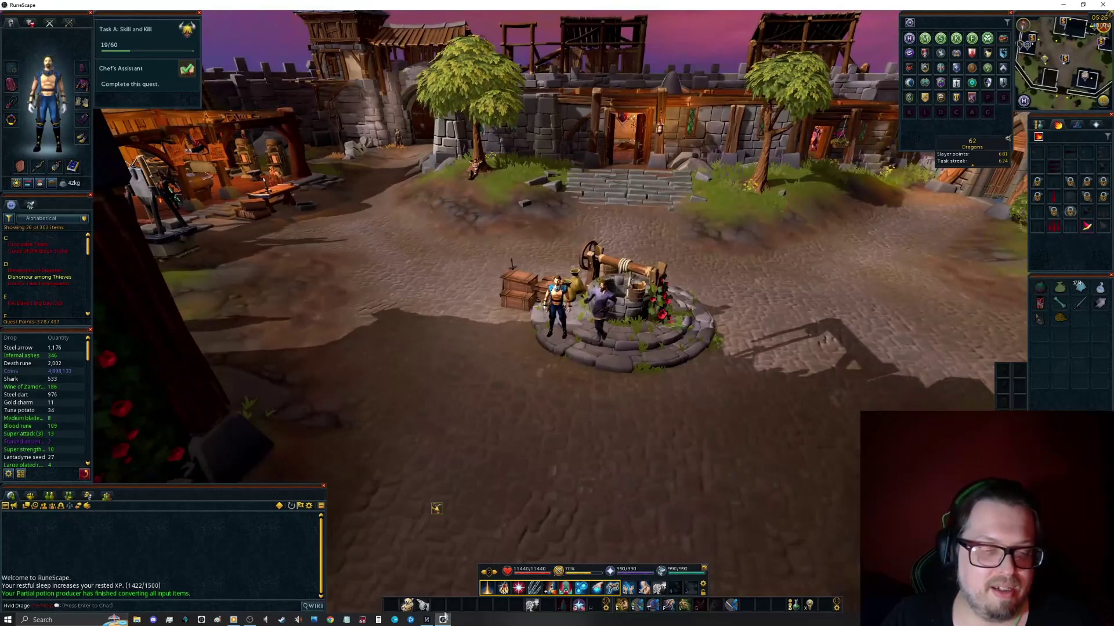
# Step: Bring up the Jagex Launcher, switch it to RuneScape, and select the Hvid Drage character
pyautogui.click(432, 620)
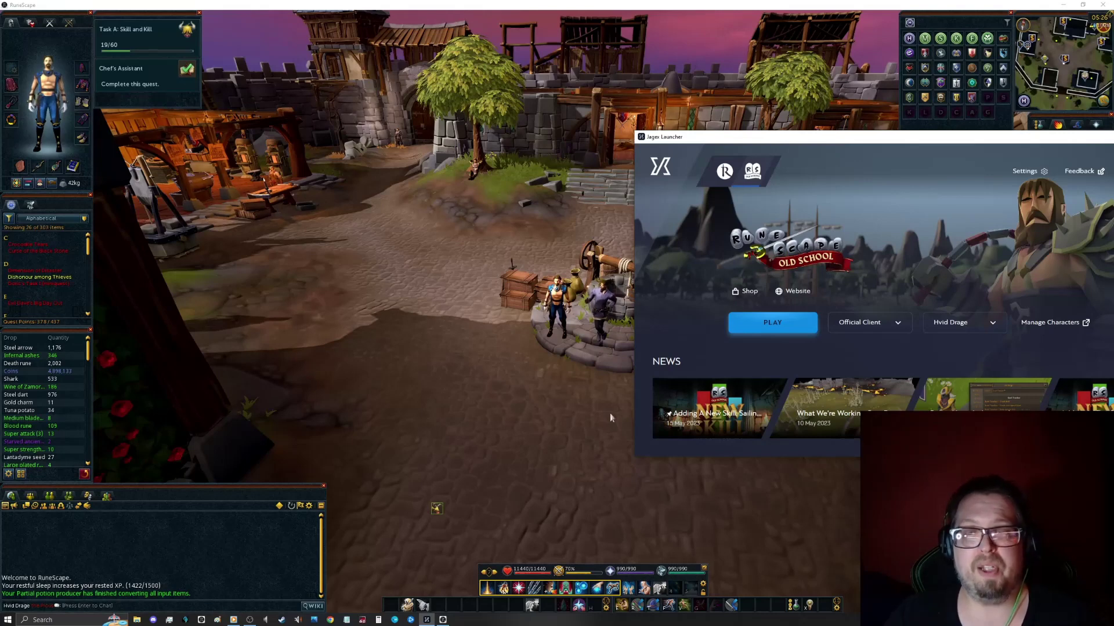
pyautogui.click(724, 170)
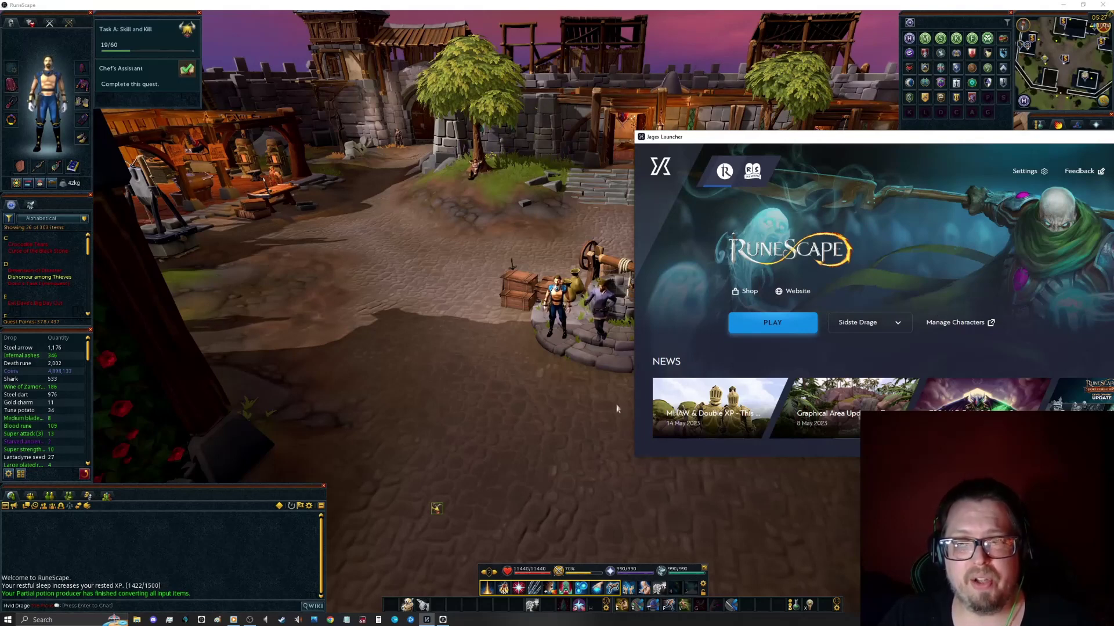
pyautogui.click(872, 325)
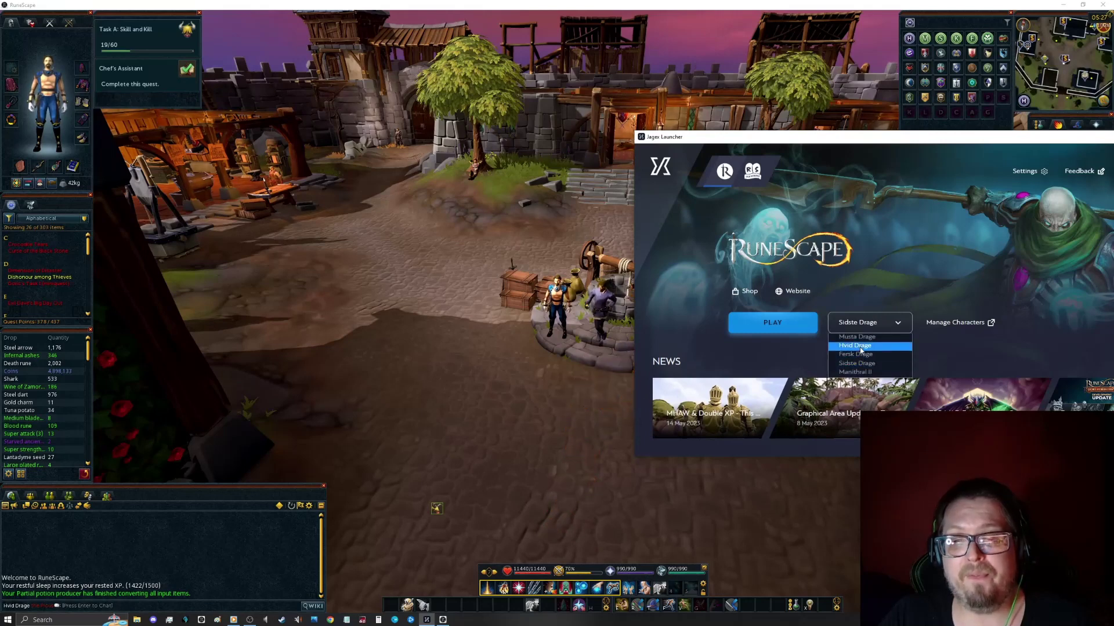
pyautogui.click(861, 346)
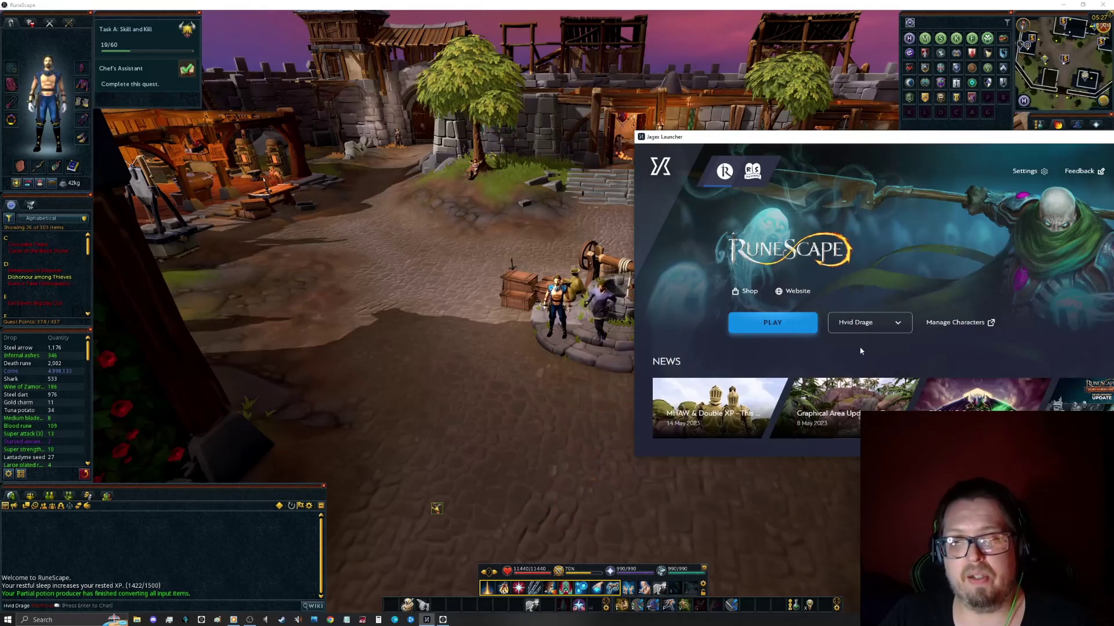
# Step: Return to the RuneScape game, view the character's bank through Copperpot by the well, and close it
pyautogui.click(603, 321)
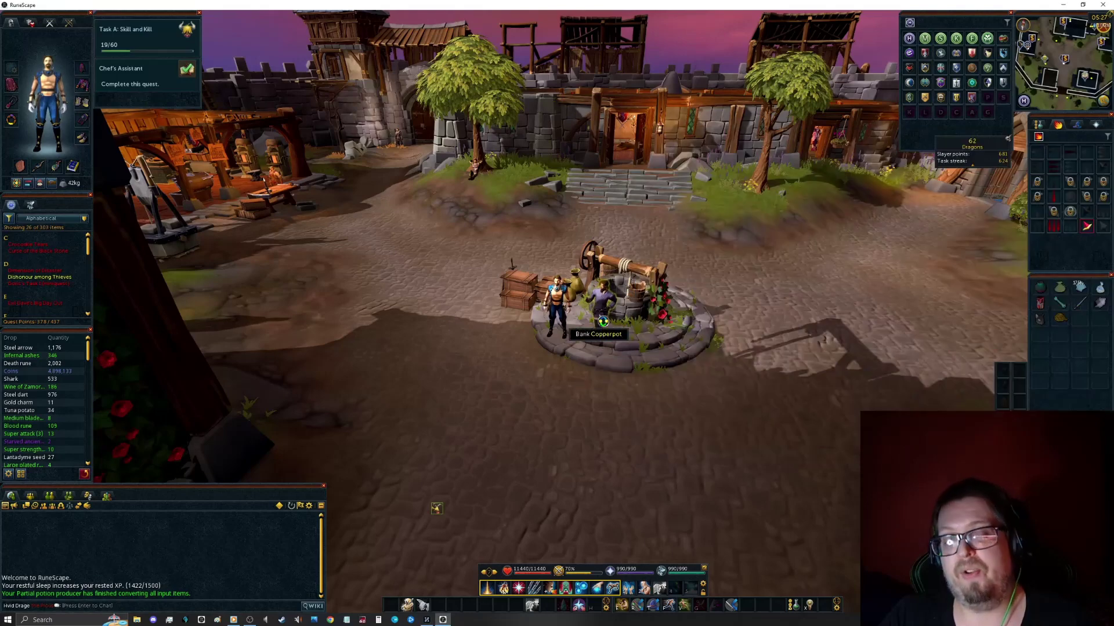
pyautogui.click(603, 320)
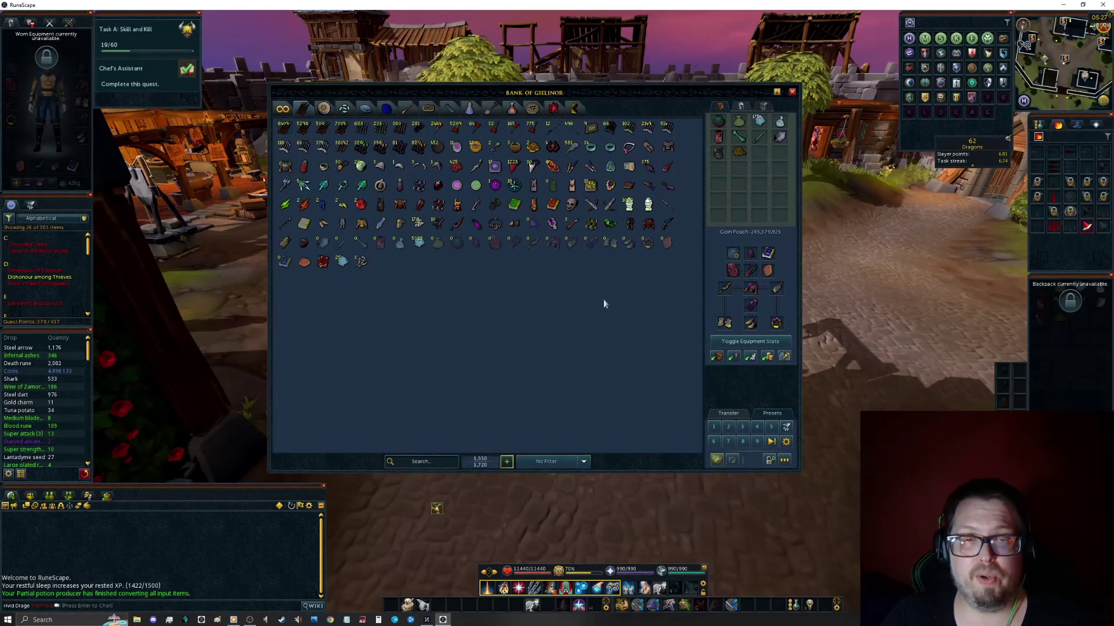
pyautogui.press('Escape')
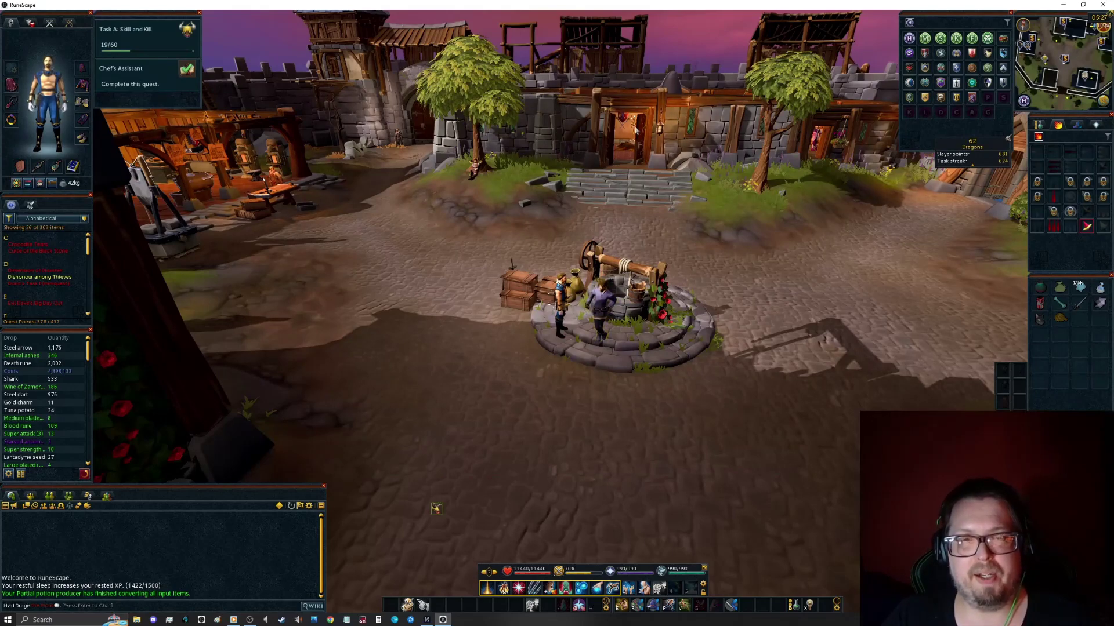
pyautogui.press('Left')
pyautogui.press('Left')
pyautogui.press('Left')
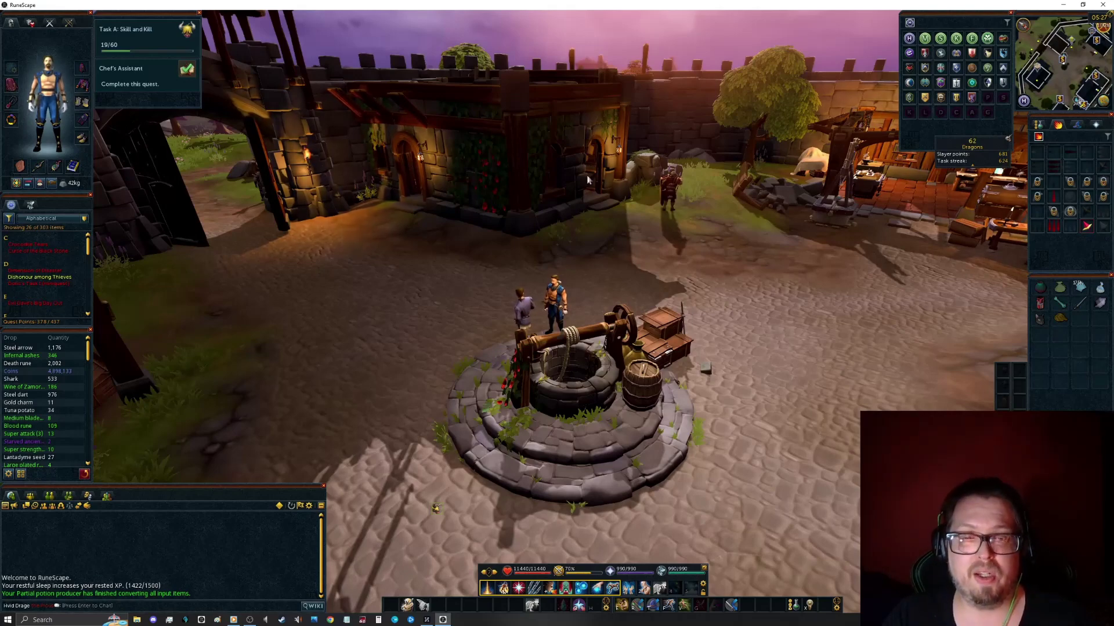
pyautogui.press('Right')
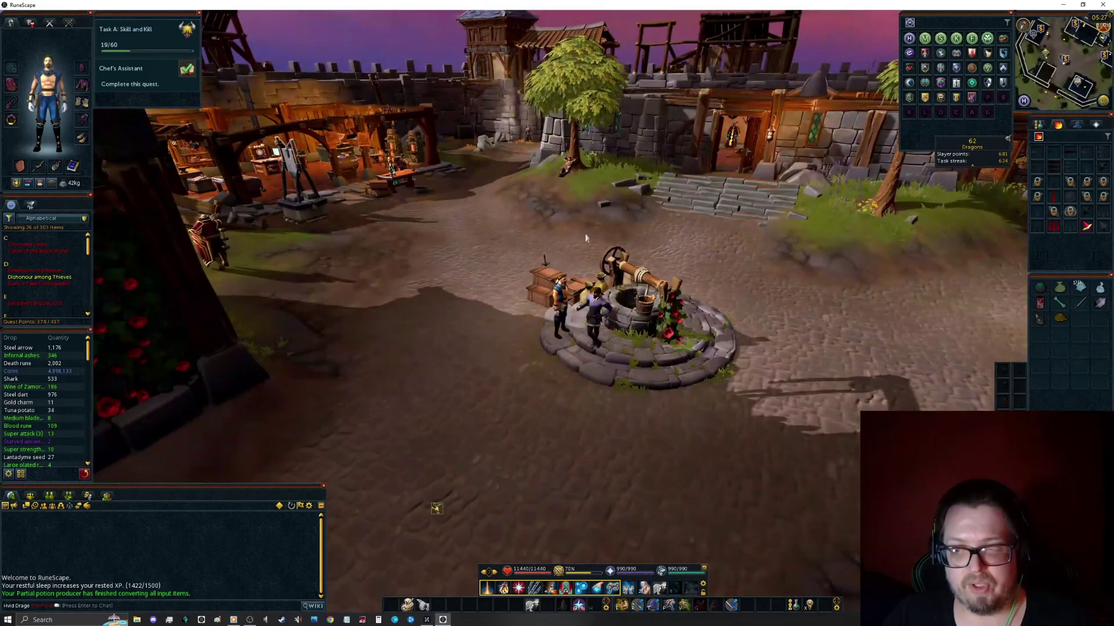
pyautogui.press('Up')
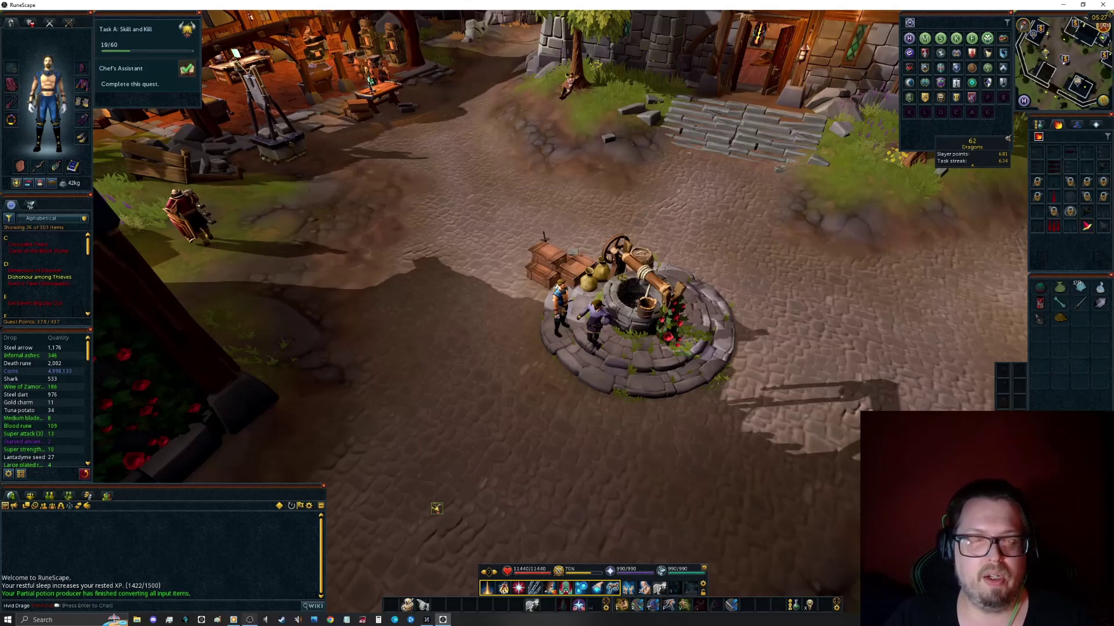
# Step: Bring up the OBS window over the game
pyautogui.click(251, 620)
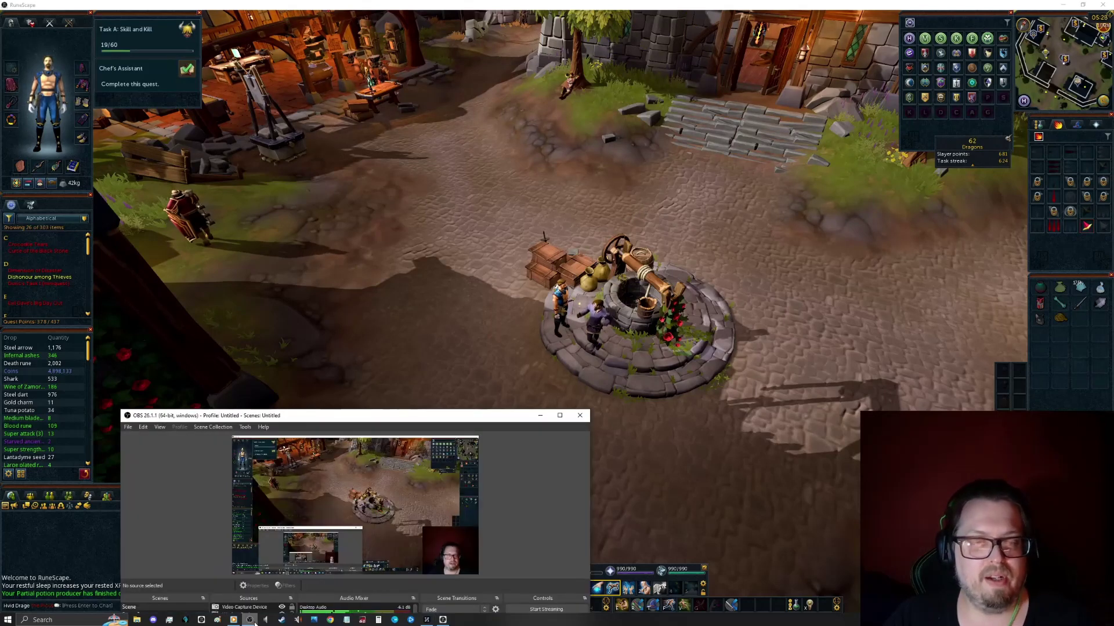